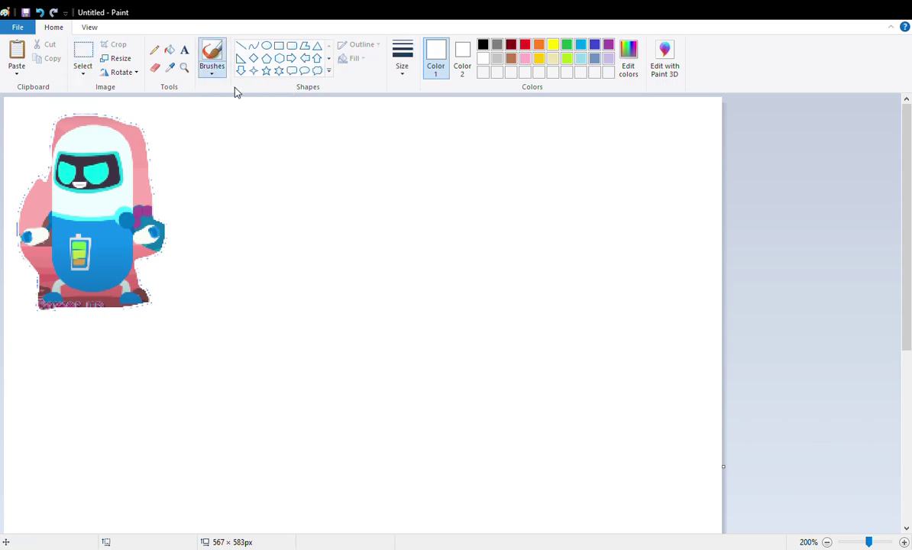
# Step: Set the drawing colour to black and brush a closed, round-topped body outline beside the reference robot
pyautogui.click(483, 45)
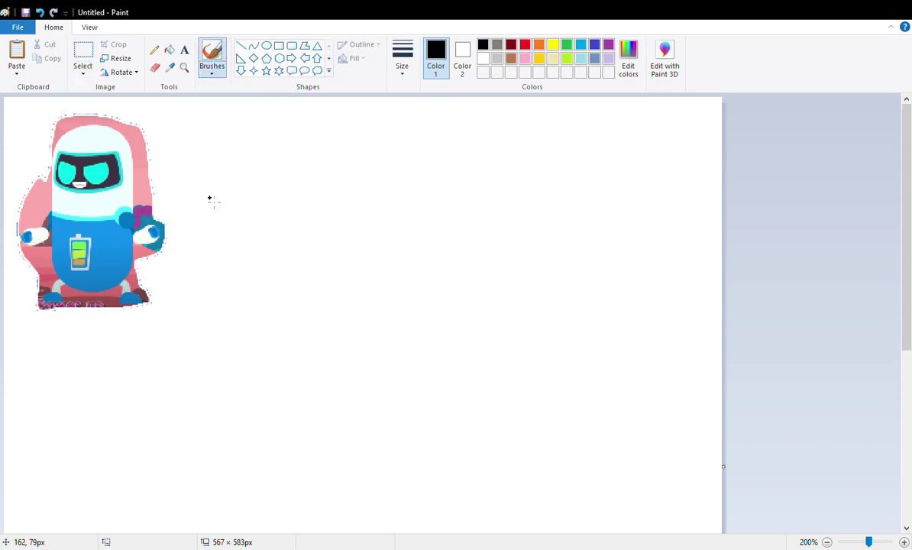
pyautogui.moveTo(209, 205)
pyautogui.mouseDown()
pyautogui.moveTo(223, 175)
pyautogui.moveTo(251, 170)
pyautogui.moveTo(295, 211)
pyautogui.mouseUp()
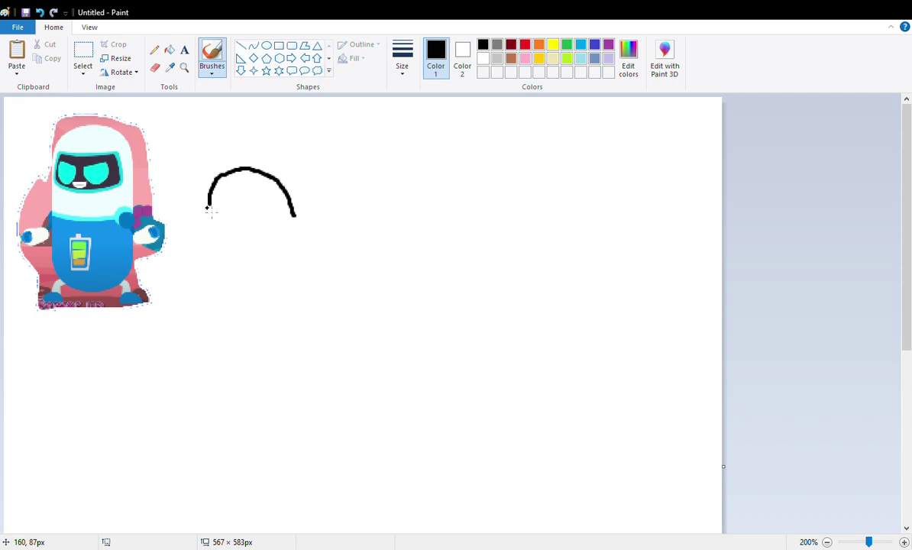
pyautogui.moveTo(207, 224); pyautogui.dragTo(216, 257)
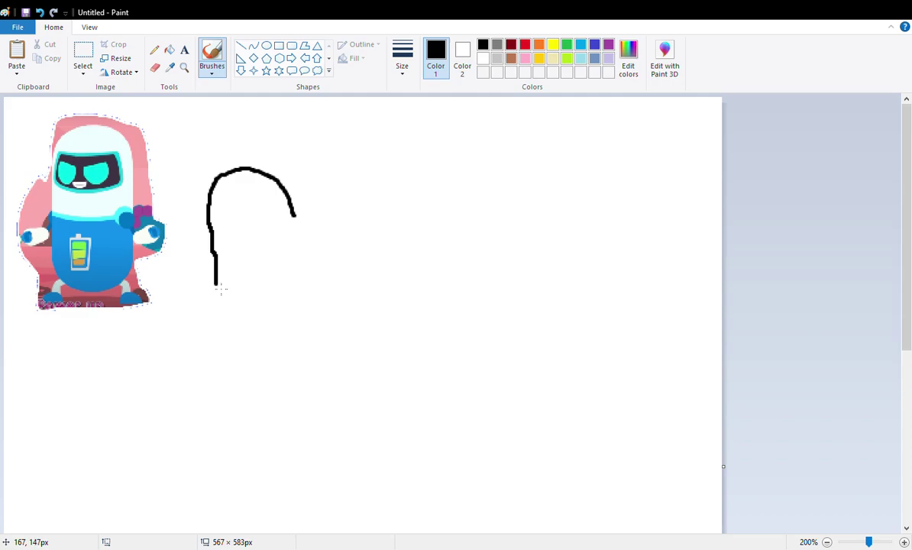
pyautogui.moveTo(220, 288)
pyautogui.mouseDown()
pyautogui.moveTo(292, 294)
pyautogui.moveTo(304, 255)
pyautogui.moveTo(303, 218)
pyautogui.mouseUp()
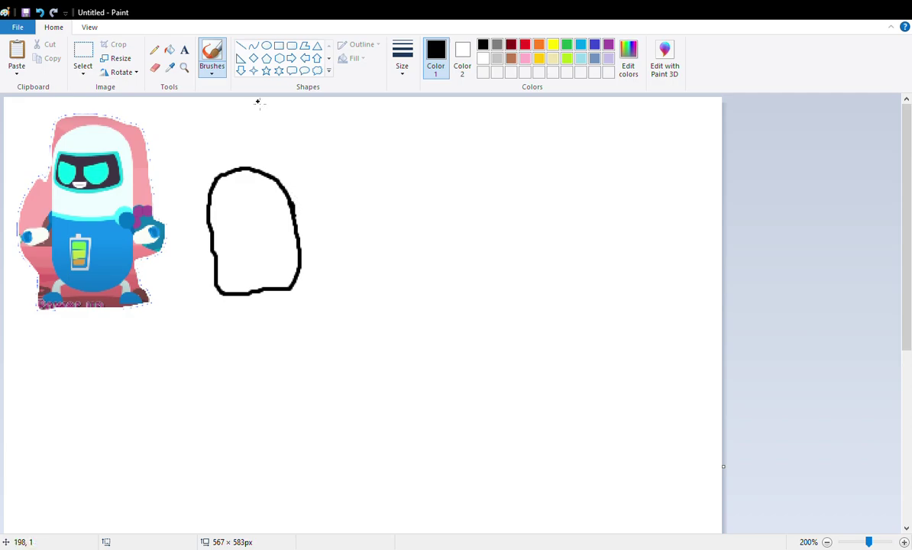
# Step: Select the brushed body outline with a rectangular selection, stretch it, and delete it from the canvas
pyautogui.click(83, 59)
pyautogui.moveTo(191, 153); pyautogui.dragTo(368, 362)
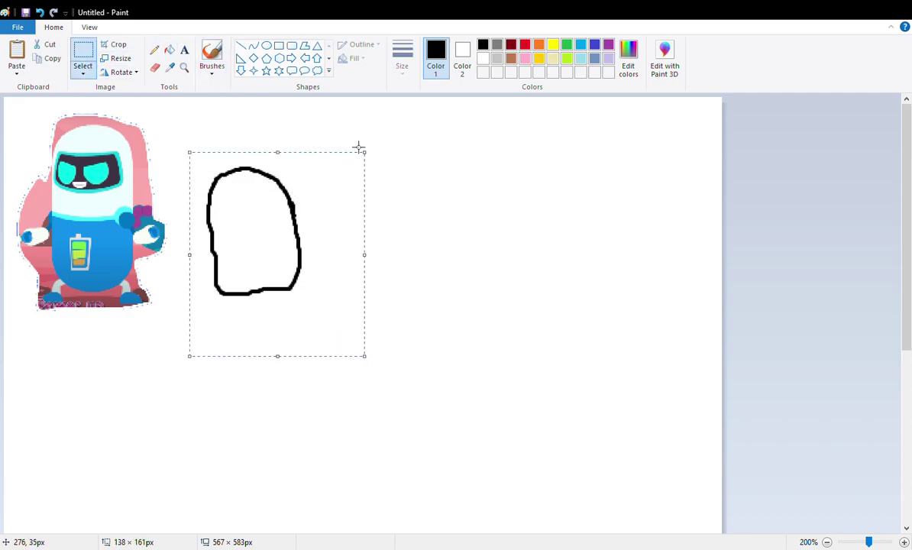
pyautogui.moveTo(279, 155); pyautogui.dragTo(283, 372)
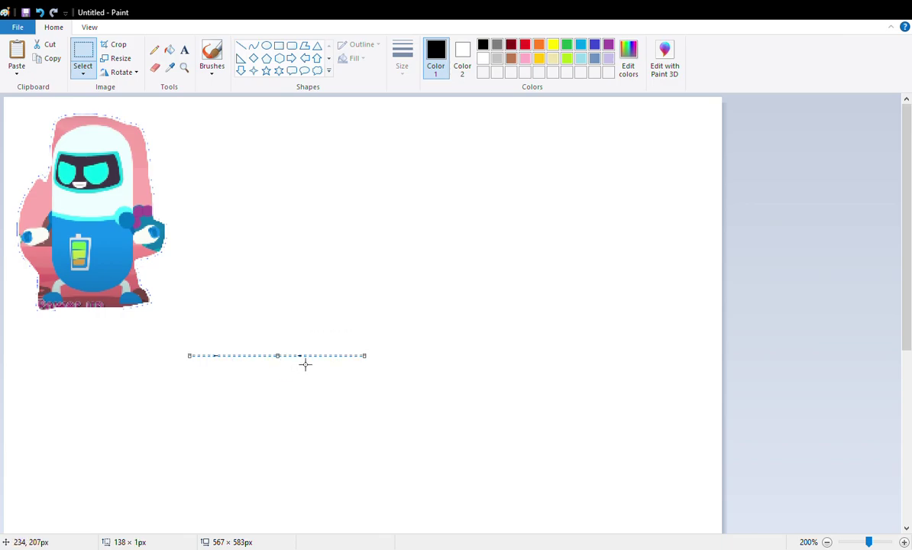
pyautogui.moveTo(367, 356); pyautogui.dragTo(398, 169)
pyautogui.moveTo(295, 169); pyautogui.dragTo(295, 99)
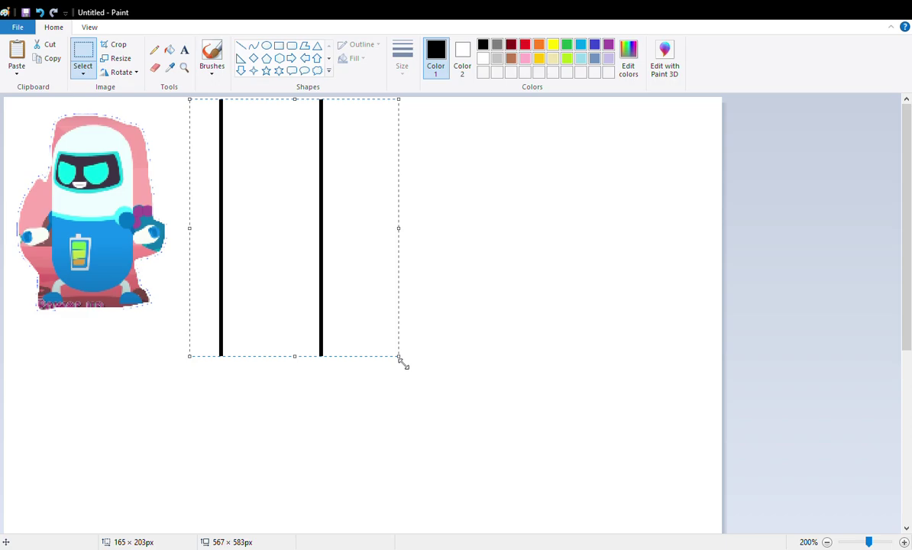
pyautogui.moveTo(401, 360); pyautogui.dragTo(564, 453)
pyautogui.press('Delete')
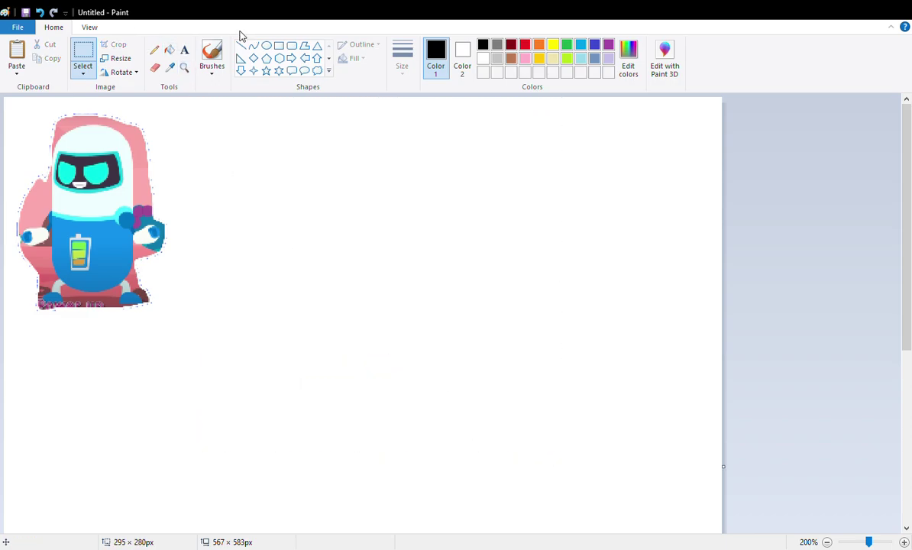
# Step: Try a brushed rounded top with a straight line as the body's side, and undo both
pyautogui.click(209, 68)
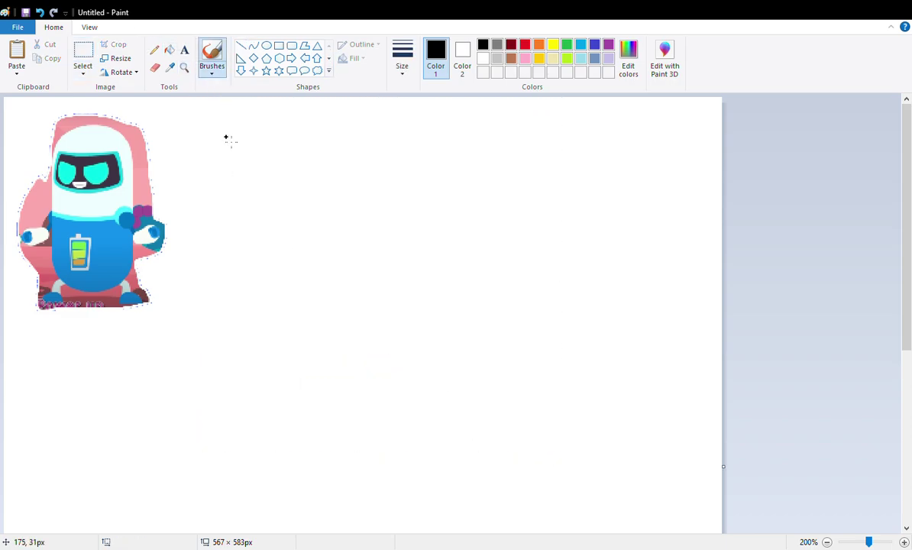
pyautogui.moveTo(224, 153)
pyautogui.mouseDown()
pyautogui.moveTo(234, 124)
pyautogui.moveTo(252, 119)
pyautogui.moveTo(274, 130)
pyautogui.moveTo(290, 156)
pyautogui.mouseUp()
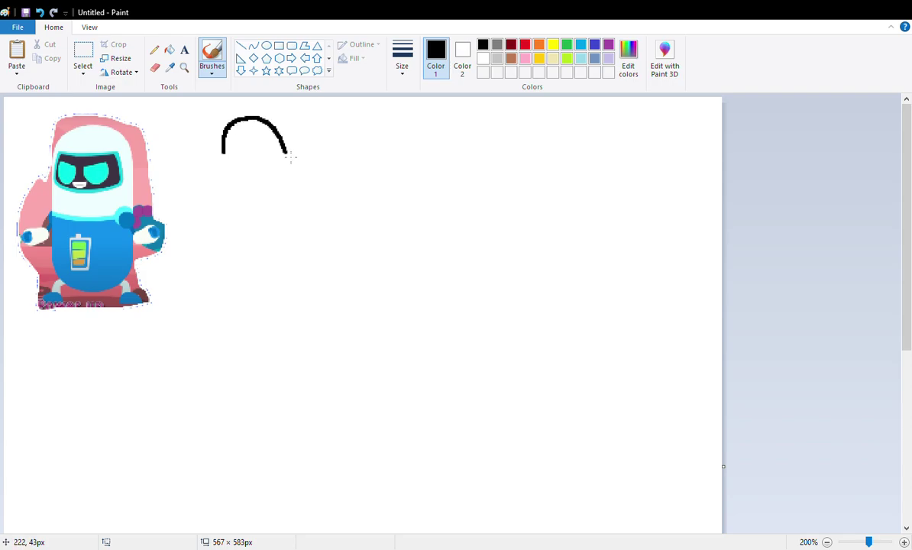
pyautogui.click(241, 45)
pyautogui.moveTo(232, 158); pyautogui.dragTo(229, 296)
pyautogui.hotkey('ctrl', 'z')
pyautogui.hotkey('ctrl', 'z')
# Step: Try to form the body's rounded top with the Curve tool, undoing each attempt
pyautogui.click(254, 45)
pyautogui.moveTo(232, 147); pyautogui.dragTo(369, 146)
pyautogui.moveTo(301, 143); pyautogui.dragTo(342, 153)
pyautogui.hotkey('ctrl', 'z')
pyautogui.moveTo(206, 175); pyautogui.dragTo(343, 174)
pyautogui.moveTo(264, 186)
pyautogui.mouseDown()
pyautogui.moveTo(221, 149)
pyautogui.moveTo(276, 104)
pyautogui.moveTo(275, 128)
pyautogui.mouseUp()
pyautogui.moveTo(310, 162)
pyautogui.mouseDown()
pyautogui.moveTo(318, 126)
pyautogui.moveTo(304, 126)
pyautogui.moveTo(316, 143)
pyautogui.mouseUp()
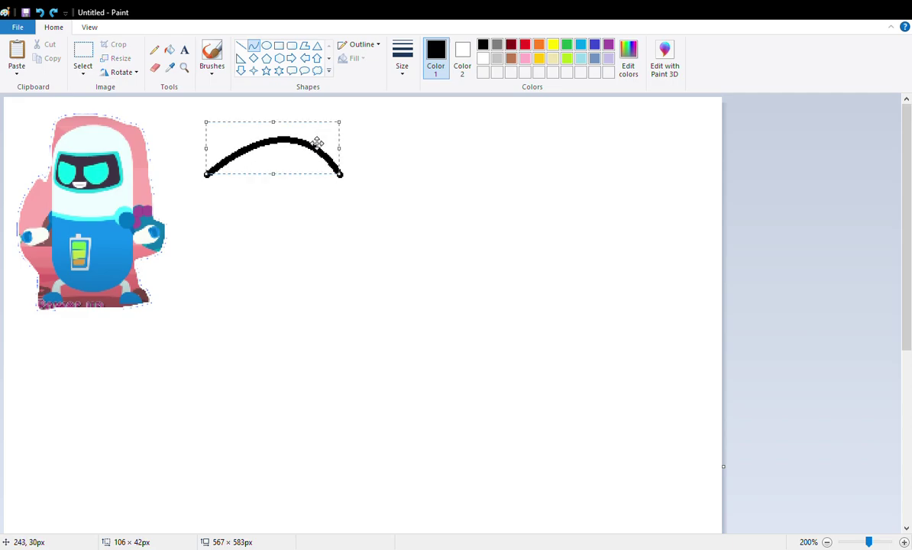
pyautogui.hotkey('ctrl', 'z')
# Step: Brush a rounded body top beside the reference robot and draw a straight right side about 80 px long
pyautogui.click(212, 55)
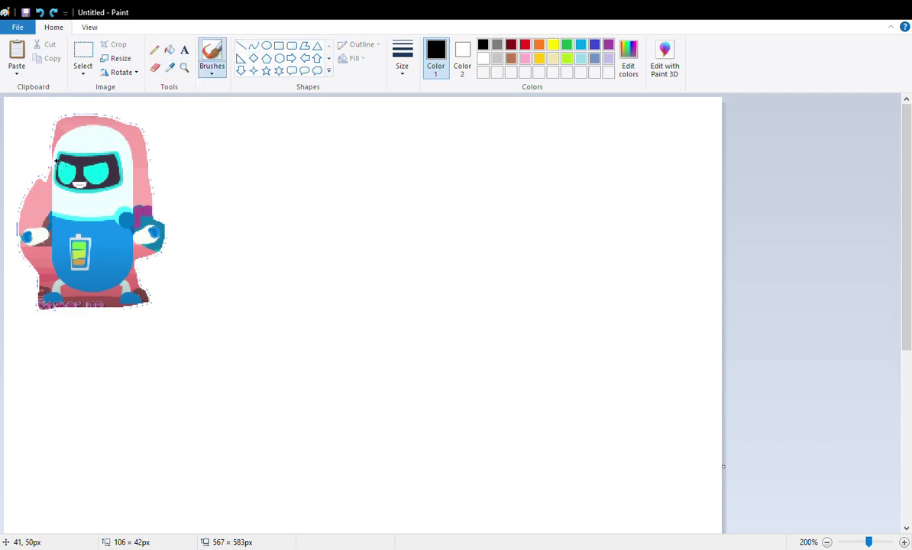
pyautogui.moveTo(188, 163)
pyautogui.mouseDown()
pyautogui.moveTo(217, 125)
pyautogui.moveTo(268, 129)
pyautogui.moveTo(283, 164)
pyautogui.moveTo(286, 230)
pyautogui.moveTo(286, 174)
pyautogui.moveTo(279, 262)
pyautogui.mouseUp()
pyautogui.click(241, 45)
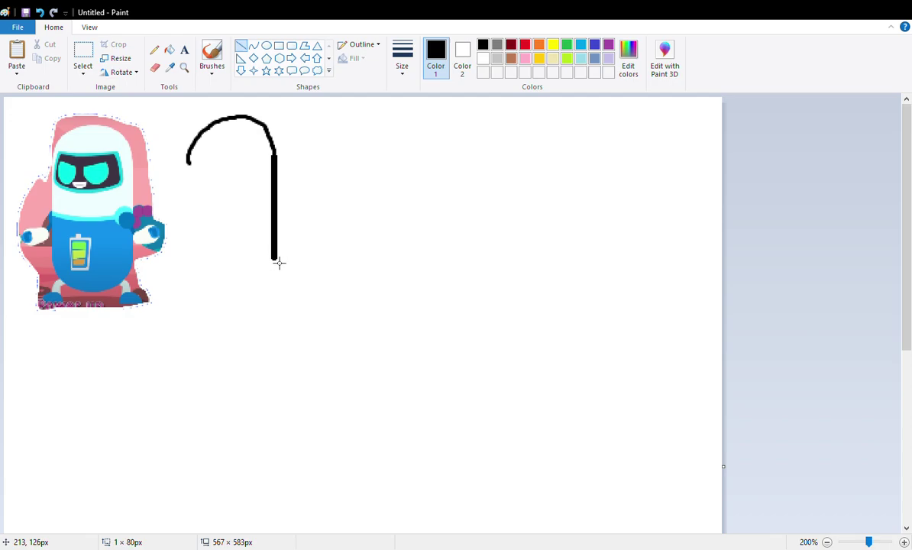
pyautogui.moveTo(279, 262); pyautogui.dragTo(279, 262)
# Step: Draw a straight vertical left side about 80 px long down from the rounded top, redoing the first short line
pyautogui.moveTo(190, 159); pyautogui.dragTo(190, 202)
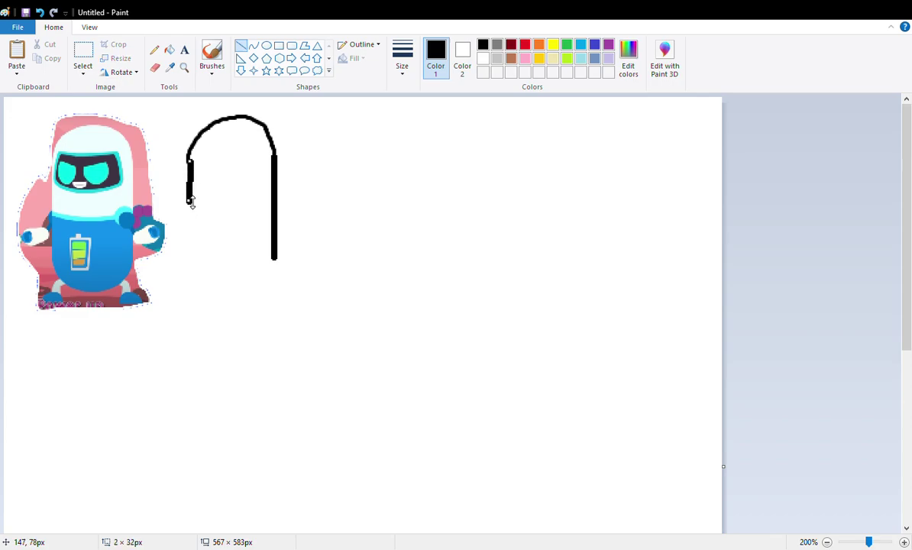
pyautogui.hotkey('ctrl', 'z')
pyautogui.moveTo(188, 161); pyautogui.dragTo(195, 269)
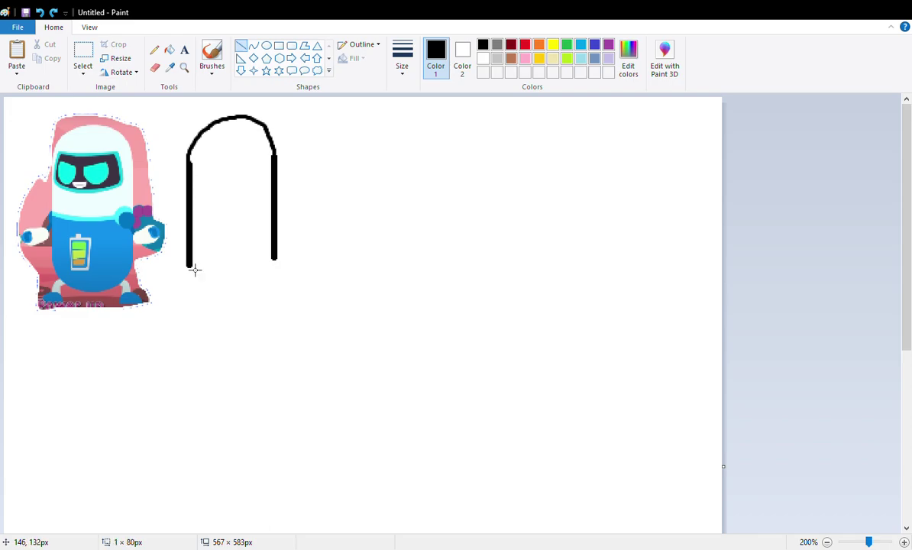
# Step: Extend the body's right side line by about 5 px and close the outline with a brushed rounded bottom
pyautogui.moveTo(275, 256); pyautogui.dragTo(276, 263)
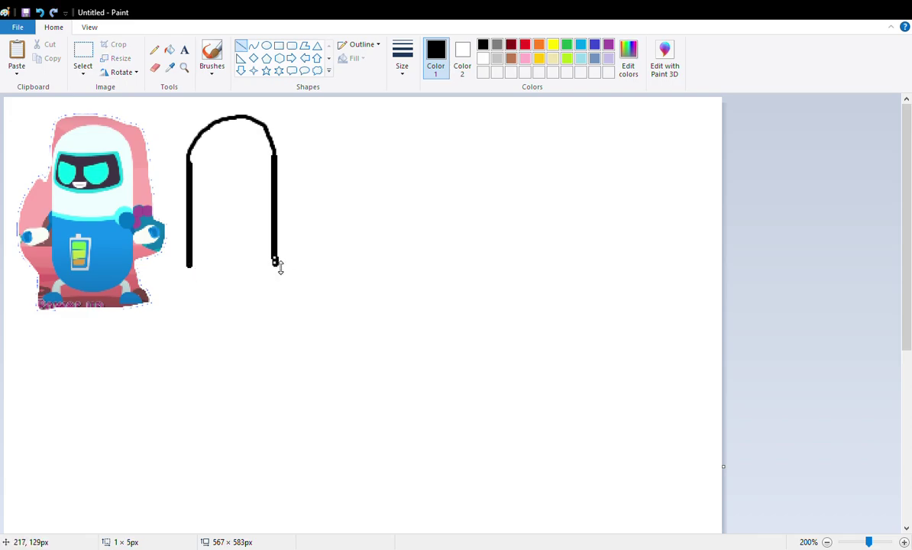
pyautogui.click(288, 280)
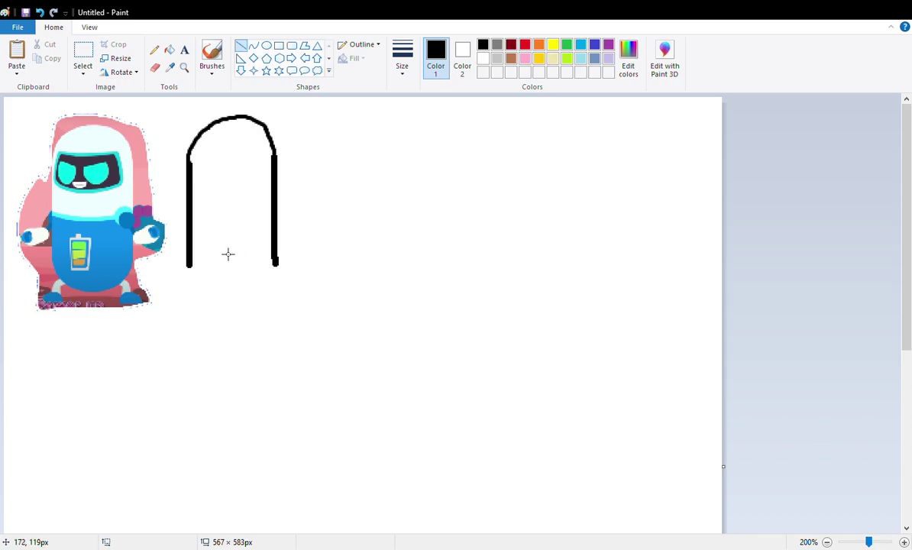
pyautogui.click(218, 65)
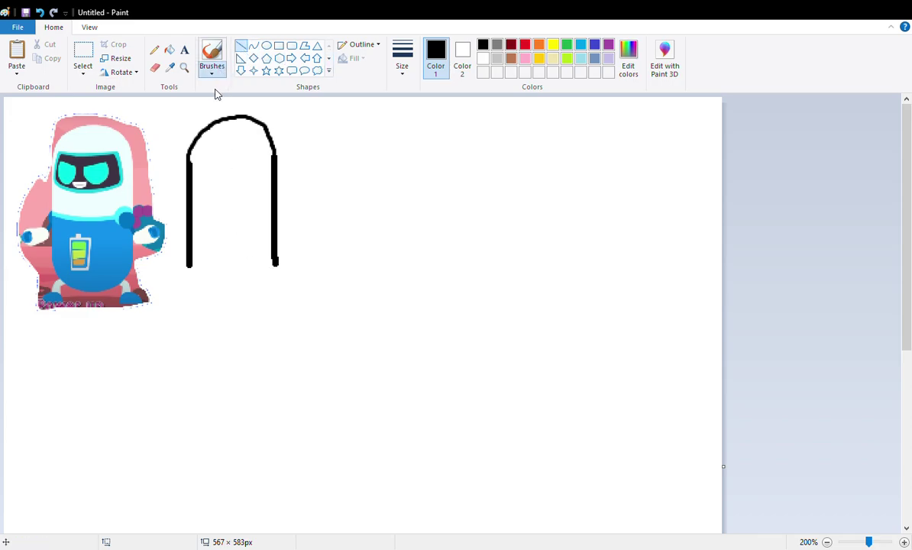
pyautogui.moveTo(192, 270)
pyautogui.mouseDown()
pyautogui.moveTo(221, 304)
pyautogui.moveTo(261, 301)
pyautogui.moveTo(281, 279)
pyautogui.mouseUp()
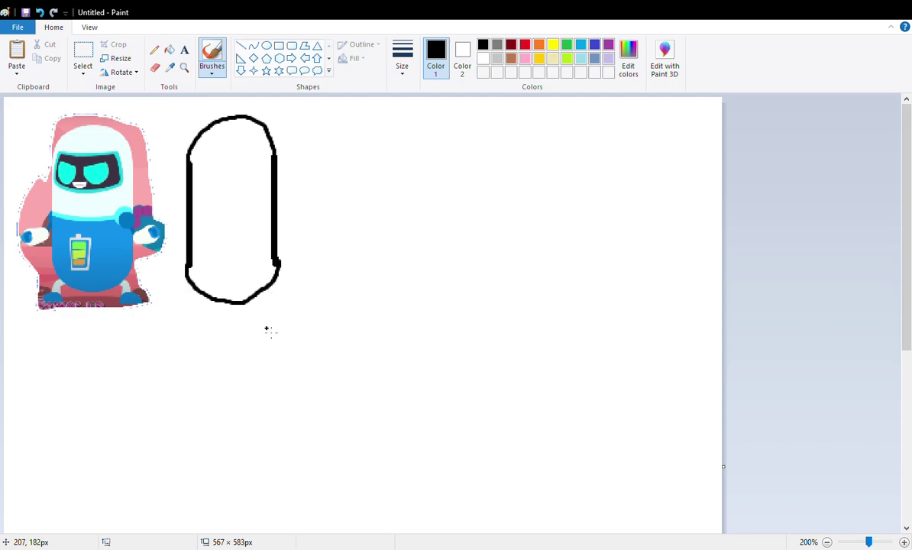
# Step: Copy the reference robot's face with a free-form selection and place the copy in the empty space beside the new outline
pyautogui.keyDown('ctrl'); pyautogui.scroll(2, 232, 234); pyautogui.keyUp('ctrl')
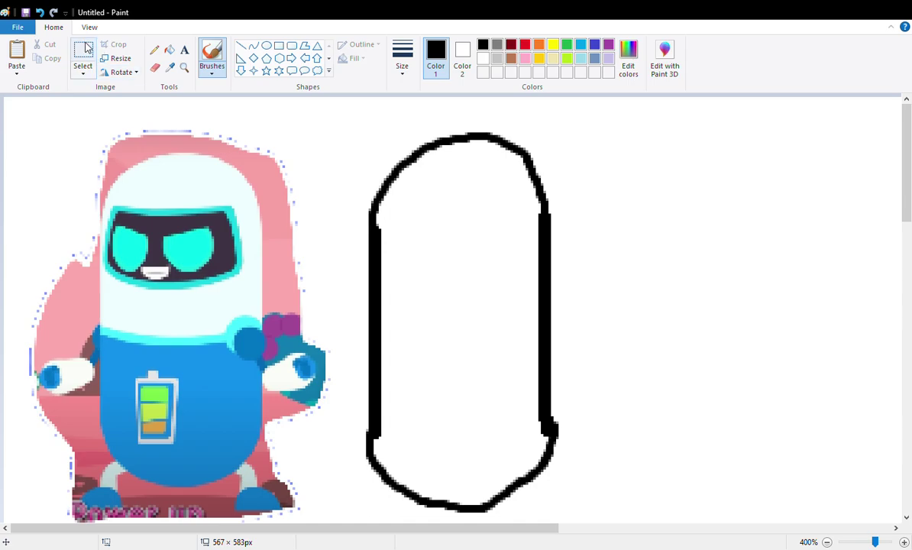
pyautogui.click(83, 73)
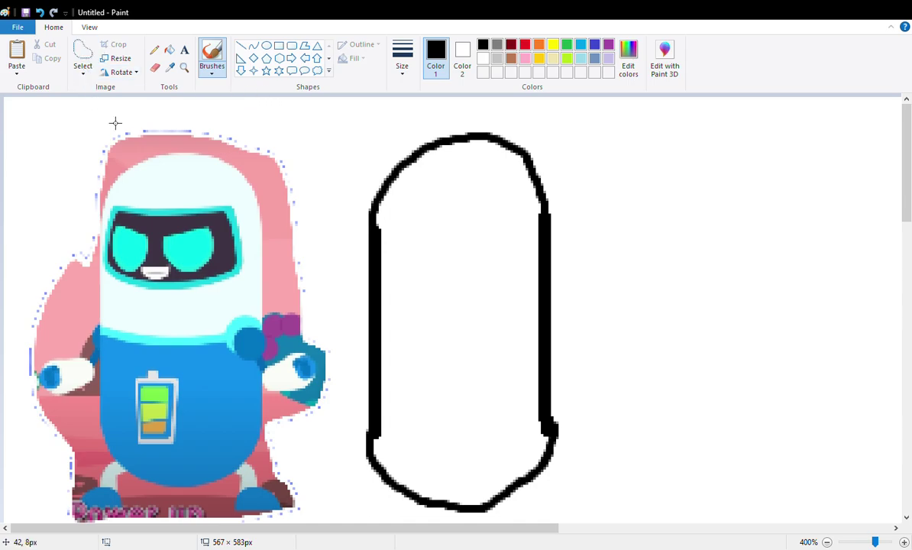
pyautogui.click(114, 125)
pyautogui.moveTo(111, 204)
pyautogui.mouseDown()
pyautogui.moveTo(203, 196)
pyautogui.moveTo(258, 214)
pyautogui.moveTo(251, 294)
pyautogui.moveTo(193, 310)
pyautogui.moveTo(121, 310)
pyautogui.moveTo(109, 285)
pyautogui.moveTo(110, 202)
pyautogui.mouseUp()
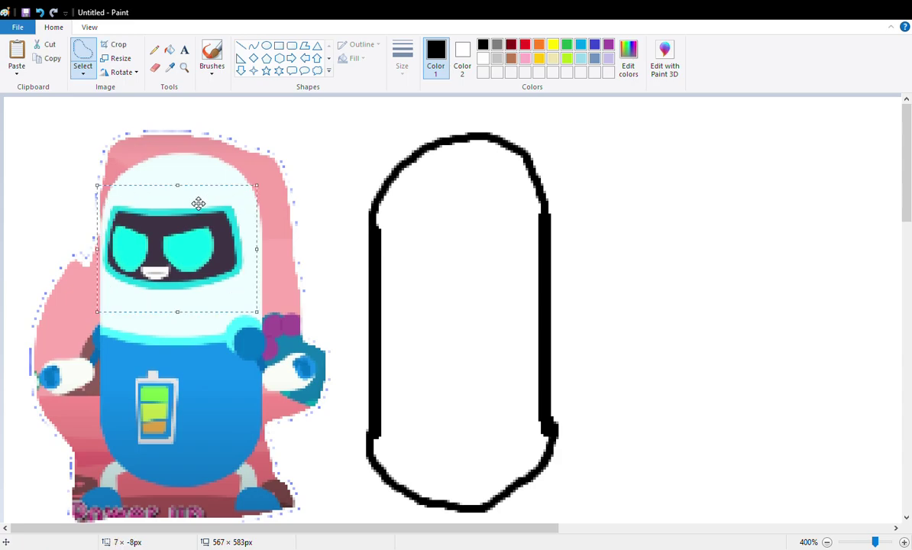
pyautogui.hotkey('ctrl', 'c')
pyautogui.hotkey('ctrl', 'v')
pyautogui.moveTo(43, 147); pyautogui.dragTo(658, 238)
pyautogui.click(410, 300)
# Step: Copy the reference robot's battery emblem with a free-form selection and place the copy below the copied face
pyautogui.click(82, 55)
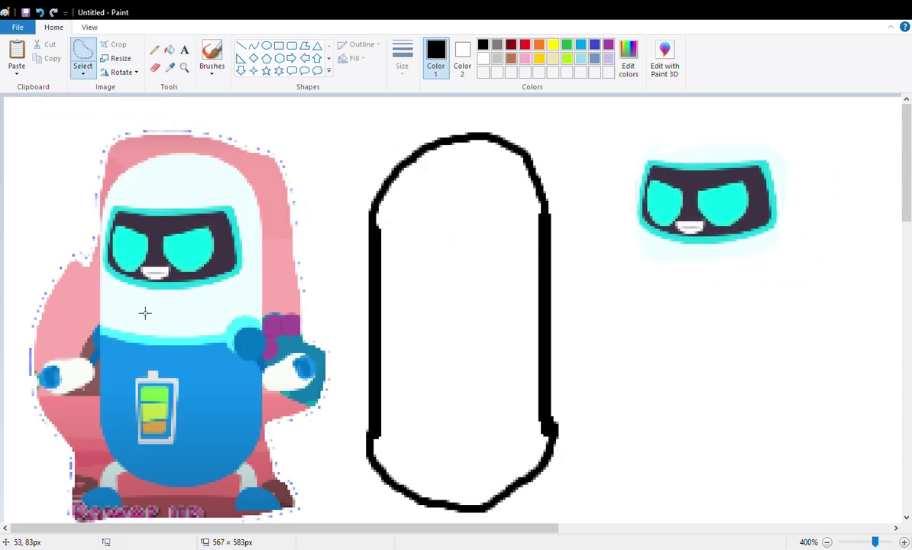
pyautogui.moveTo(128, 368)
pyautogui.mouseDown()
pyautogui.moveTo(191, 368)
pyautogui.moveTo(217, 474)
pyautogui.moveTo(169, 478)
pyautogui.moveTo(137, 465)
pyautogui.moveTo(130, 370)
pyautogui.mouseUp()
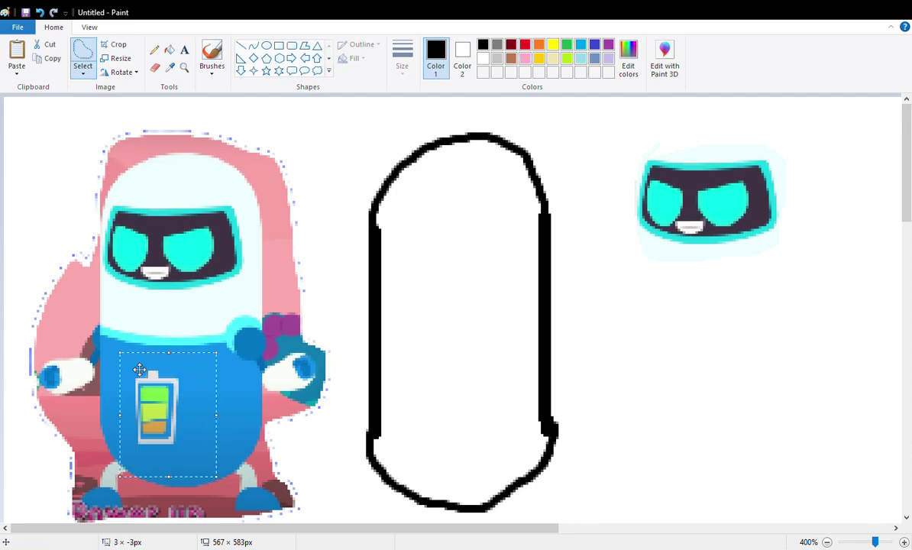
pyautogui.hotkey('ctrl', 'c')
pyautogui.hotkey('ctrl', 'v')
pyautogui.moveTo(70, 163); pyautogui.dragTo(753, 378)
pyautogui.click(875, 208)
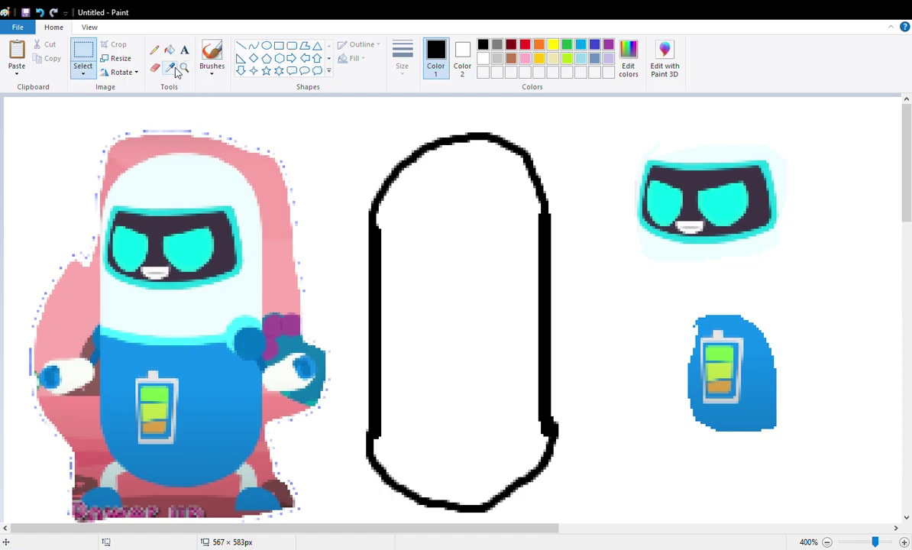
# Step: Try brushing the face screen's left edge inside the new outline's head, undoing each stroke
pyautogui.click(211, 60)
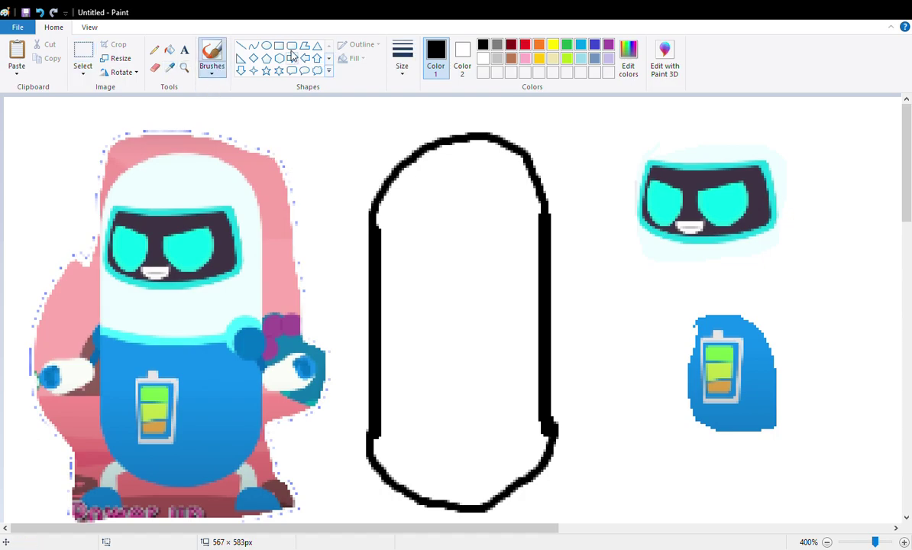
pyautogui.click(240, 45)
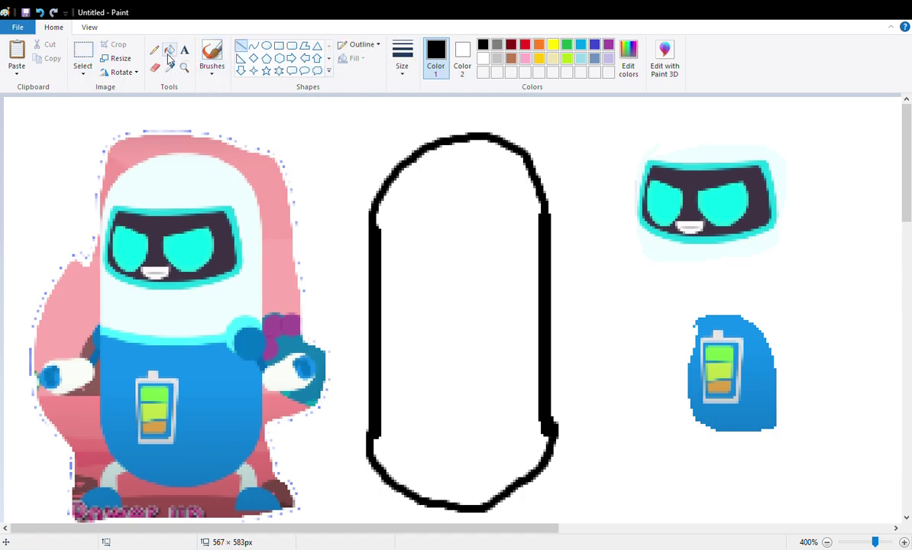
pyautogui.click(211, 61)
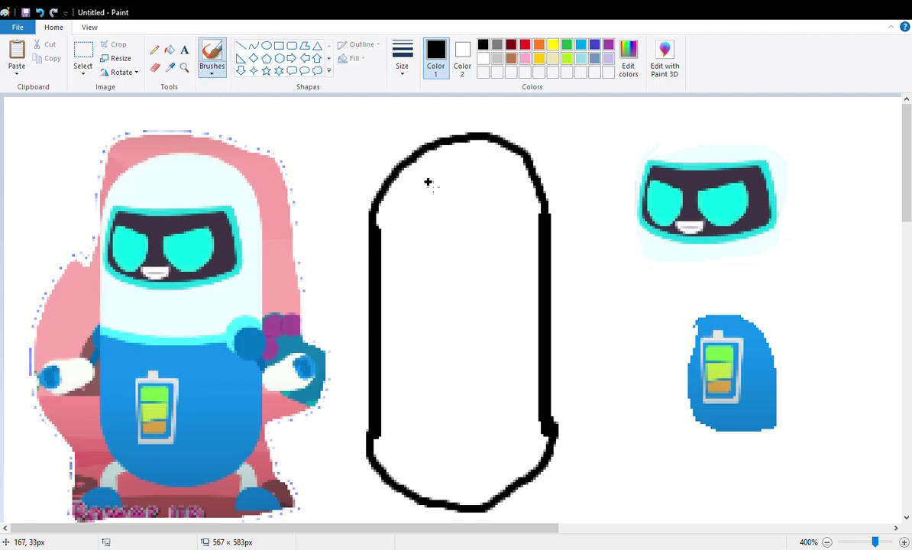
pyautogui.moveTo(426, 182)
pyautogui.mouseDown()
pyautogui.moveTo(402, 187)
pyautogui.moveTo(409, 246)
pyautogui.mouseUp()
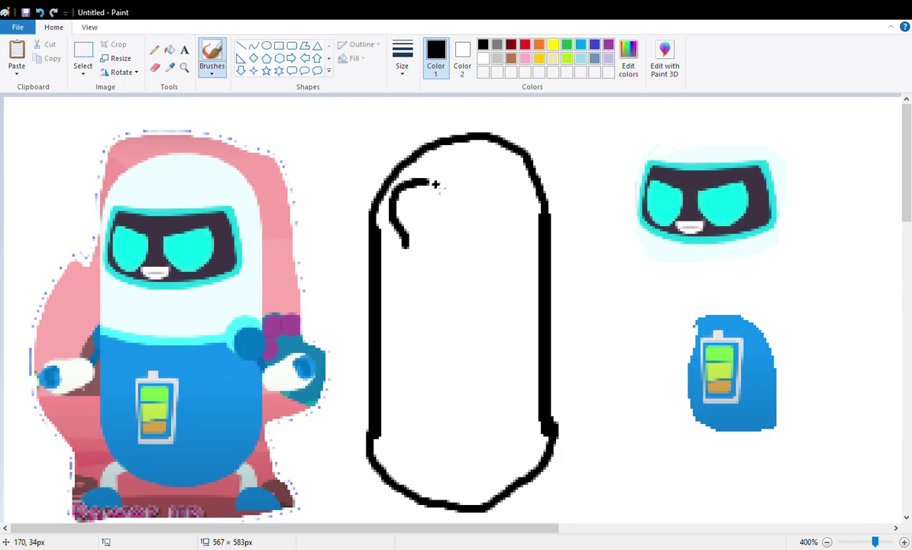
pyautogui.hotkey('ctrl', 'z')
pyautogui.moveTo(416, 175); pyautogui.dragTo(391, 237)
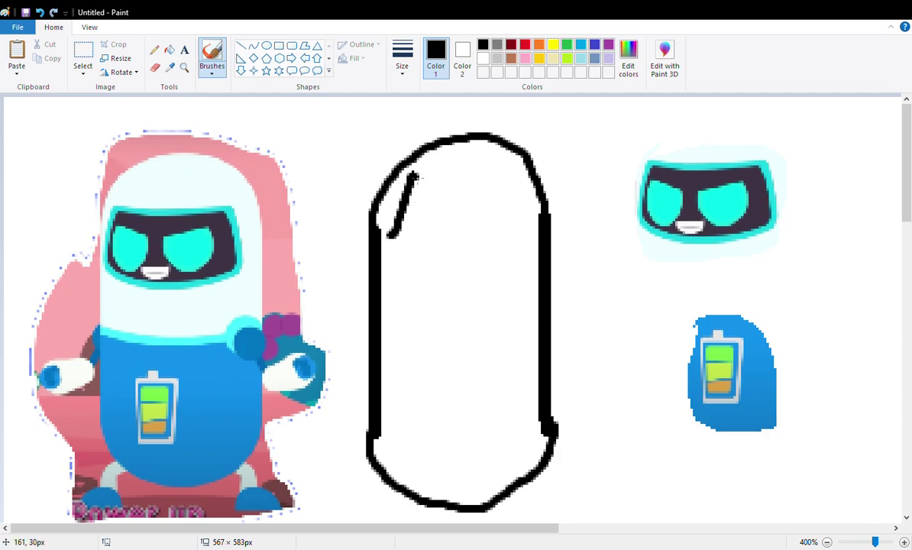
pyautogui.moveTo(413, 175)
pyautogui.mouseDown()
pyautogui.moveTo(447, 194)
pyautogui.moveTo(503, 178)
pyautogui.moveTo(511, 256)
pyautogui.moveTo(494, 275)
pyautogui.moveTo(420, 251)
pyautogui.moveTo(389, 224)
pyautogui.mouseUp()
pyautogui.hotkey('ctrl', 'z')
pyautogui.hotkey('ctrl', 'z')
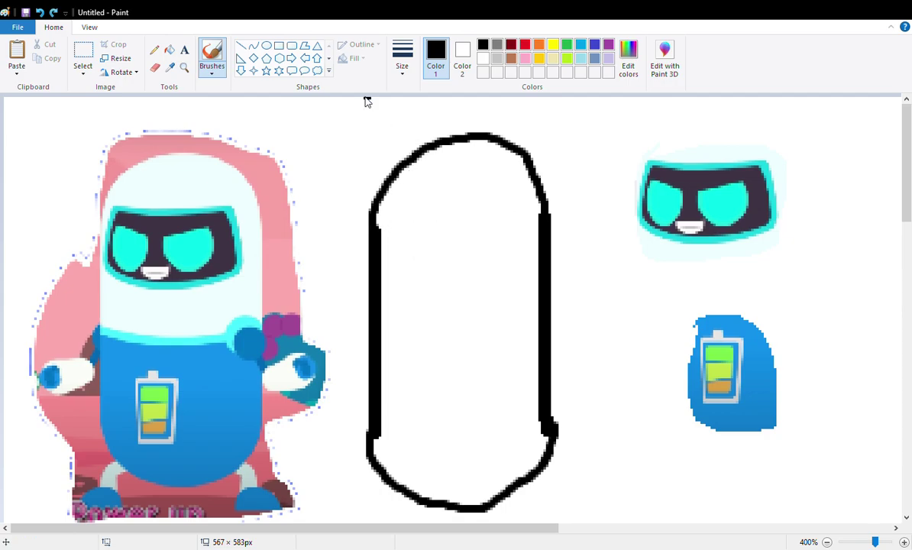
# Step: Try tracing the copied face's top edge with the Curve tool for the new head, and delete the curve
pyautogui.click(252, 45)
pyautogui.moveTo(643, 164)
pyautogui.mouseDown()
pyautogui.moveTo(727, 164)
pyautogui.moveTo(707, 175)
pyautogui.mouseUp()
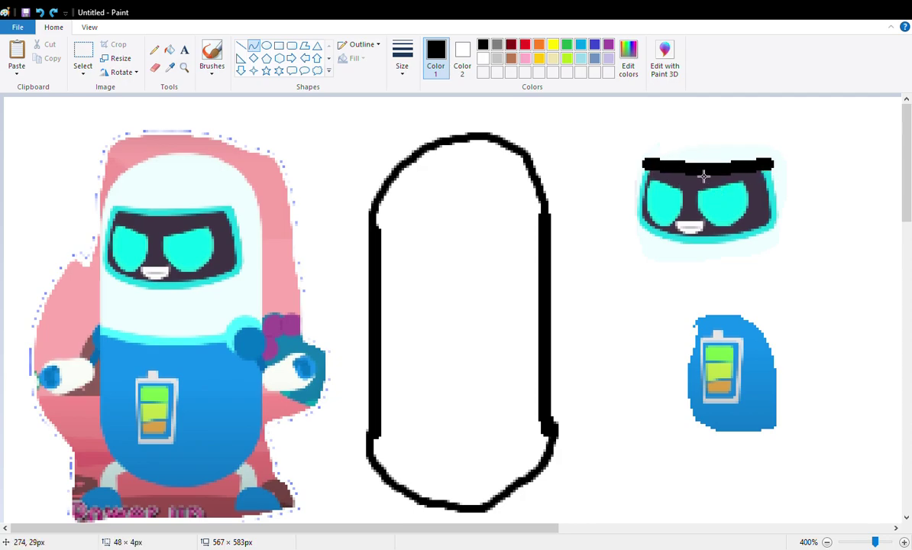
pyautogui.moveTo(702, 175); pyautogui.dragTo(475, 178)
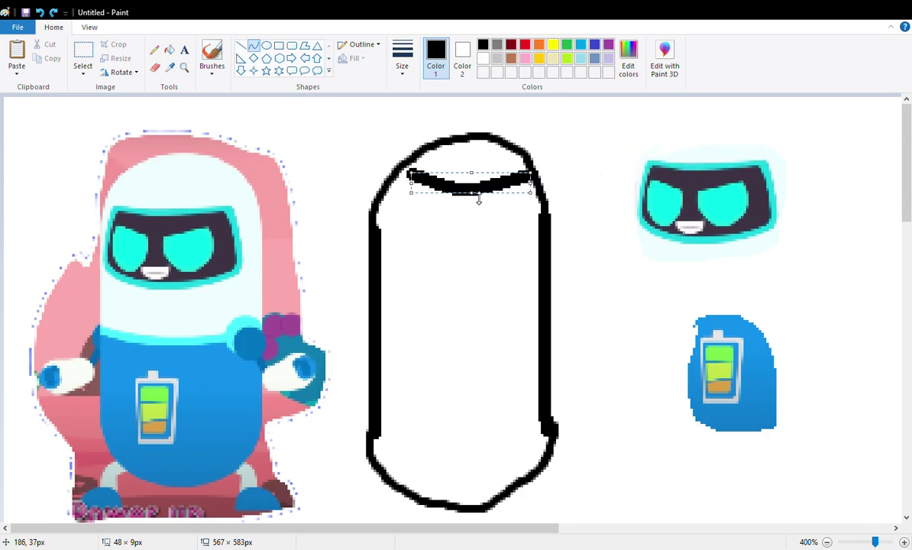
pyautogui.press('Delete')
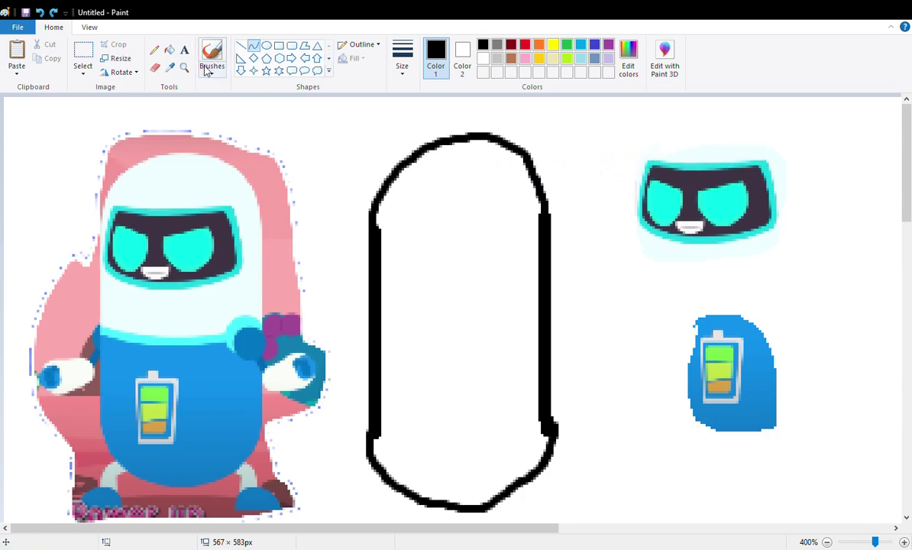
# Step: Brush a closed black face-screen outline with two raised upper corners inside the new outline's head
pyautogui.moveTo(402, 188)
pyautogui.mouseDown()
pyautogui.moveTo(447, 207)
pyautogui.moveTo(463, 174)
pyautogui.mouseUp()
pyautogui.hotkey('ctrl', 'z')
pyautogui.hotkey('ctrl', 'z')
pyautogui.moveTo(407, 188)
pyautogui.mouseDown()
pyautogui.moveTo(448, 206)
pyautogui.moveTo(488, 188)
pyautogui.moveTo(505, 253)
pyautogui.mouseUp()
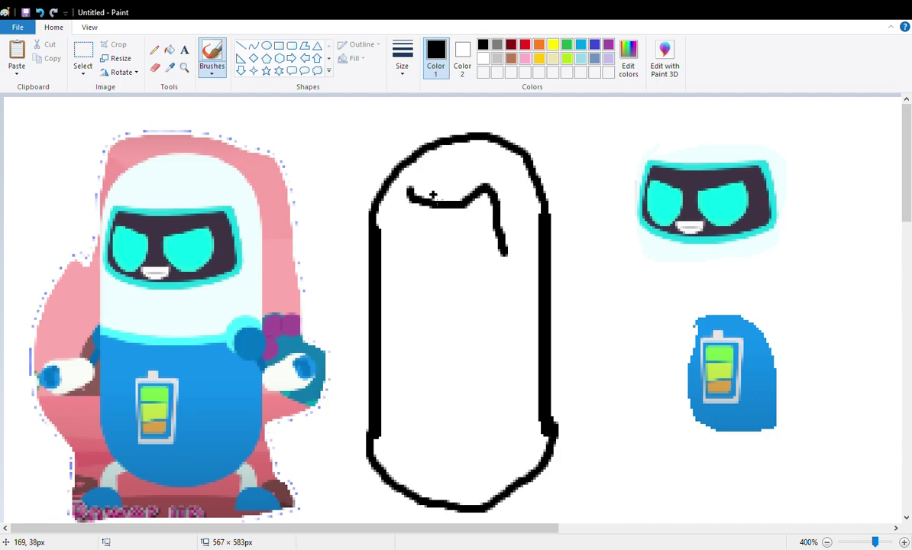
pyautogui.moveTo(409, 195)
pyautogui.mouseDown()
pyautogui.moveTo(390, 260)
pyautogui.moveTo(406, 275)
pyautogui.moveTo(484, 288)
pyautogui.moveTo(511, 250)
pyautogui.mouseUp()
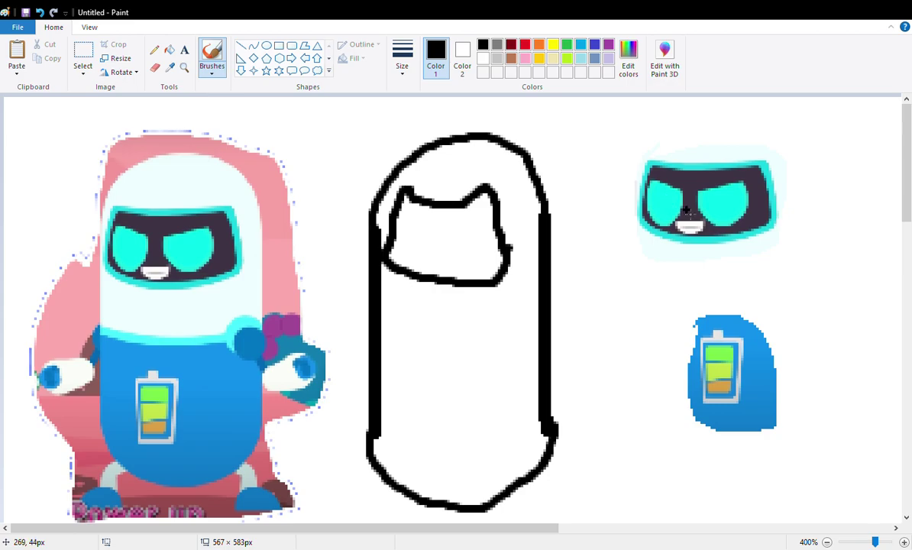
# Step: Try drawing the left eye inside the new face screen with the Pencil, and undo the strokes
pyautogui.scroll(2, 438, 343)
pyautogui.scroll(-2, 264, 285)
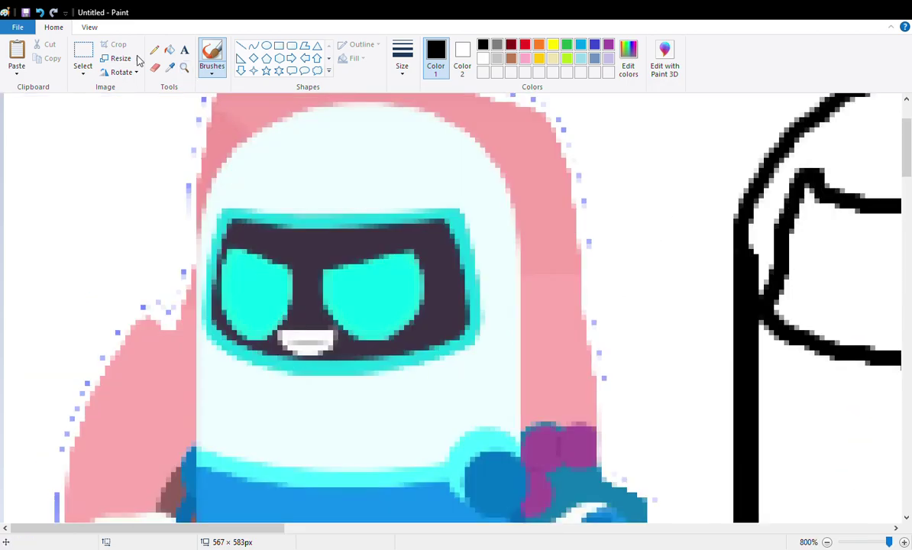
pyautogui.scroll(-2, 288, 240)
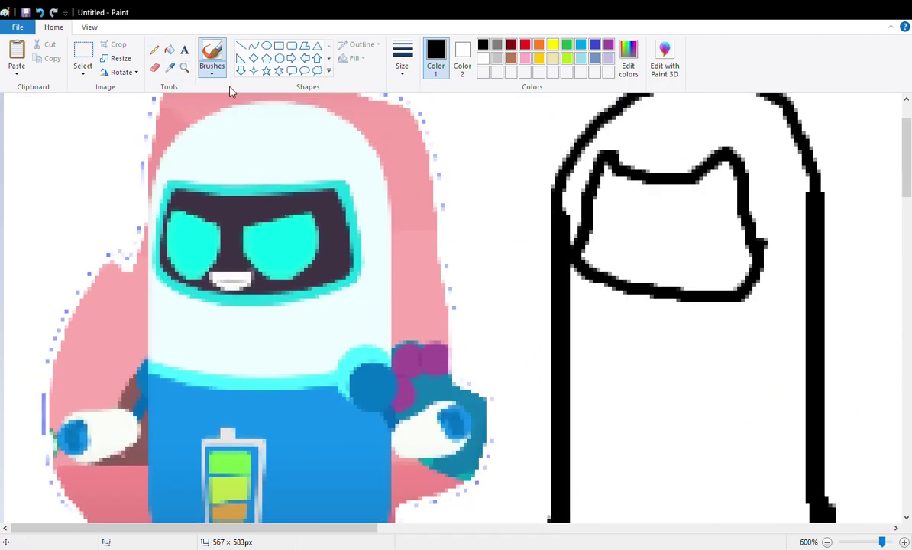
pyautogui.click(154, 50)
pyautogui.scroll(1, 263, 171)
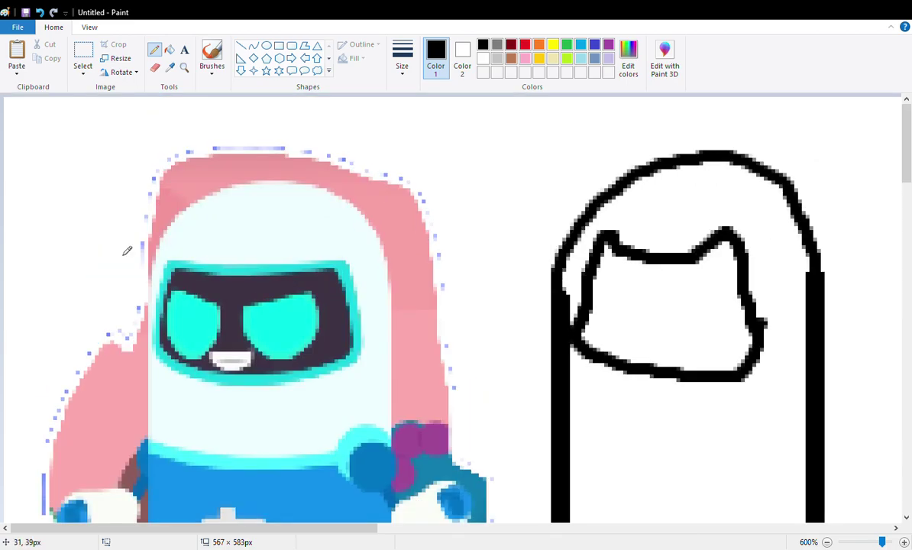
pyautogui.moveTo(608, 290)
pyautogui.mouseDown()
pyautogui.moveTo(640, 304)
pyautogui.moveTo(641, 337)
pyautogui.mouseUp()
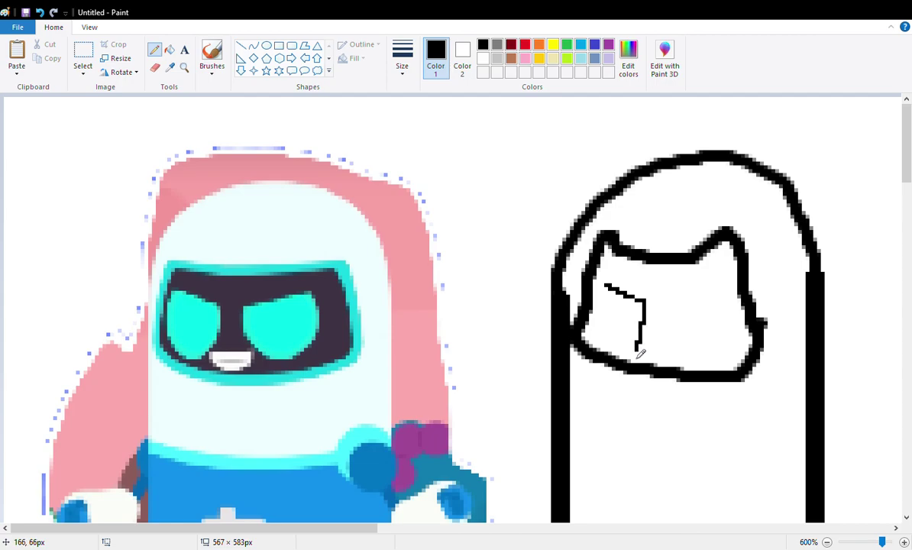
pyautogui.moveTo(613, 353)
pyautogui.mouseDown()
pyautogui.moveTo(599, 307)
pyautogui.moveTo(612, 285)
pyautogui.mouseUp()
pyautogui.hotkey('ctrl', 'z')
pyautogui.hotkey('ctrl', 'z')
pyautogui.hotkey('ctrl', 'z')
pyautogui.hotkey('ctrl', 'z')
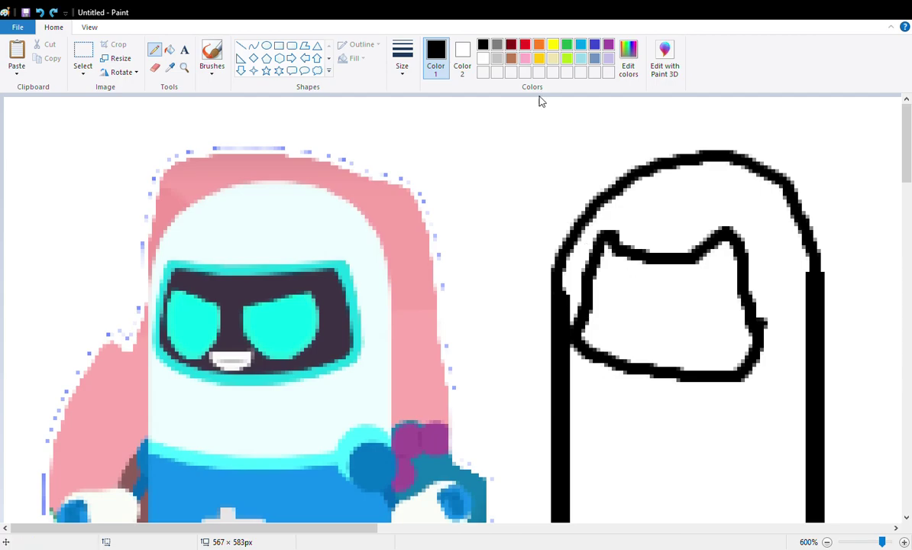
# Step: Trim the face screen's lower-left corner in white where it touches the body outline, and restore black as the drawing color
pyautogui.click(483, 58)
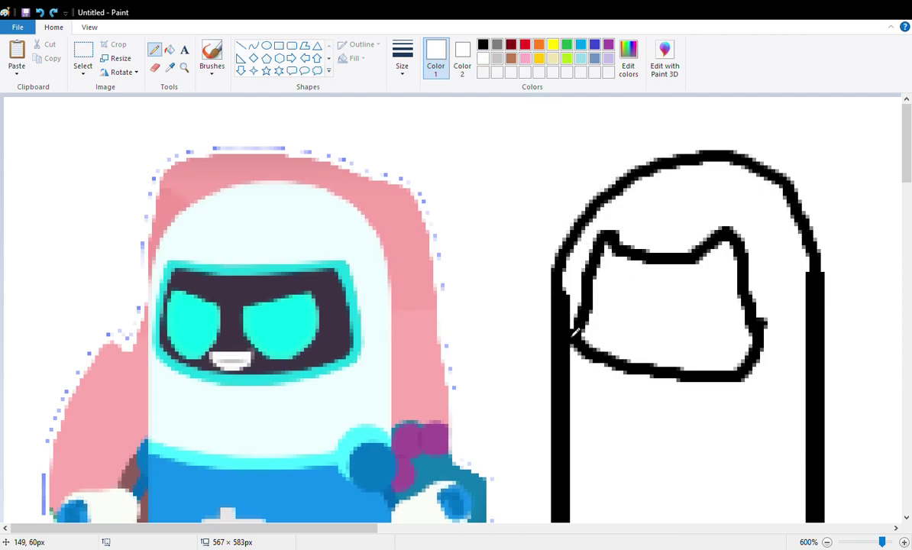
pyautogui.click(483, 44)
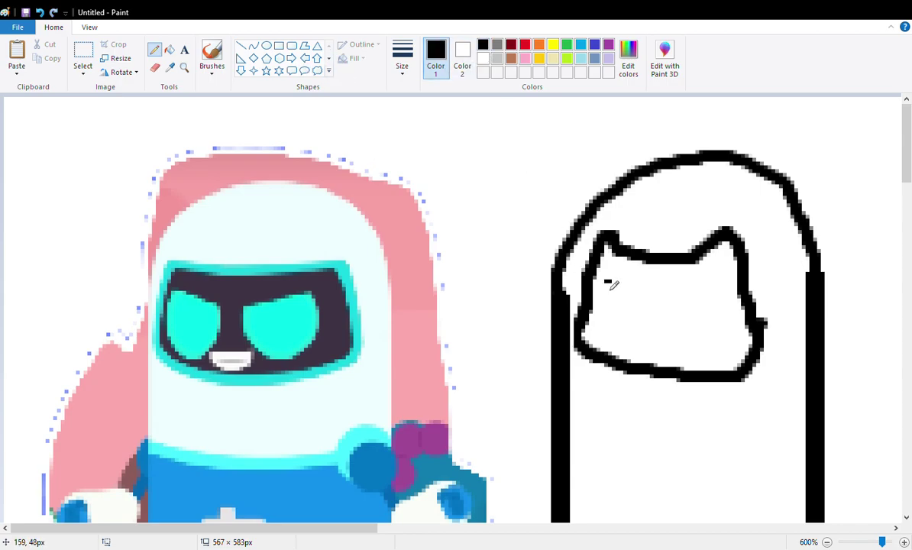
# Step: Draw the outlines of both slanted eyes inside the new face screen with the black Pencil
pyautogui.moveTo(622, 294)
pyautogui.mouseDown()
pyautogui.moveTo(596, 280)
pyautogui.moveTo(608, 284)
pyautogui.mouseUp()
pyautogui.hotkey('ctrl', 'z')
pyautogui.moveTo(606, 285)
pyautogui.mouseDown()
pyautogui.moveTo(615, 359)
pyautogui.moveTo(637, 360)
pyautogui.moveTo(650, 338)
pyautogui.moveTo(654, 301)
pyautogui.moveTo(610, 293)
pyautogui.moveTo(613, 352)
pyautogui.moveTo(639, 355)
pyautogui.moveTo(644, 319)
pyautogui.mouseUp()
pyautogui.hotkey('ctrl', 'z')
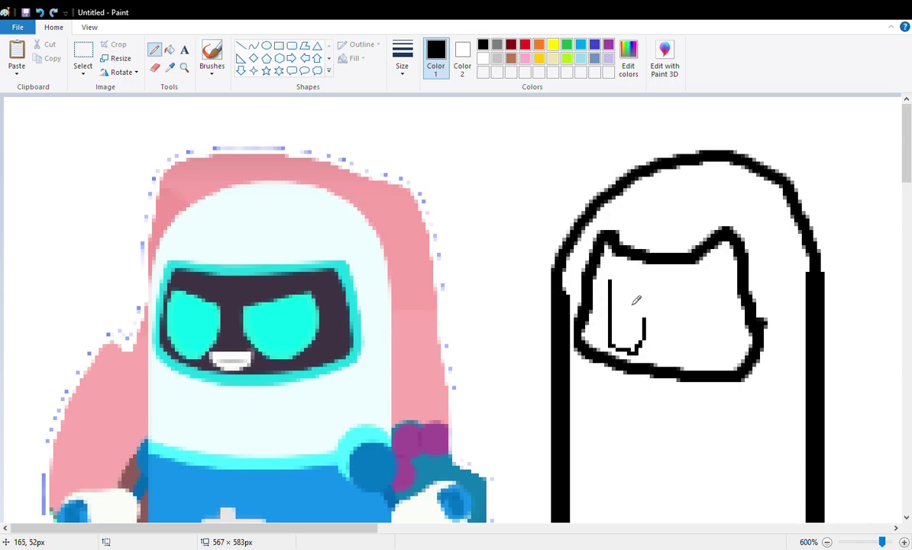
pyautogui.moveTo(613, 283)
pyautogui.mouseDown()
pyautogui.moveTo(645, 326)
pyautogui.moveTo(690, 331)
pyautogui.moveTo(691, 315)
pyautogui.moveTo(737, 287)
pyautogui.moveTo(729, 367)
pyautogui.moveTo(695, 371)
pyautogui.moveTo(681, 320)
pyautogui.moveTo(680, 335)
pyautogui.moveTo(686, 314)
pyautogui.moveTo(687, 338)
pyautogui.moveTo(711, 286)
pyautogui.moveTo(728, 287)
pyautogui.moveTo(729, 324)
pyautogui.moveTo(717, 290)
pyautogui.moveTo(694, 316)
pyautogui.mouseUp()
pyautogui.hotkey('ctrl', 'z')
pyautogui.hotkey('ctrl', 'z')
pyautogui.moveTo(730, 288)
pyautogui.mouseDown()
pyautogui.moveTo(730, 336)
pyautogui.moveTo(708, 367)
pyautogui.moveTo(697, 330)
pyautogui.mouseUp()
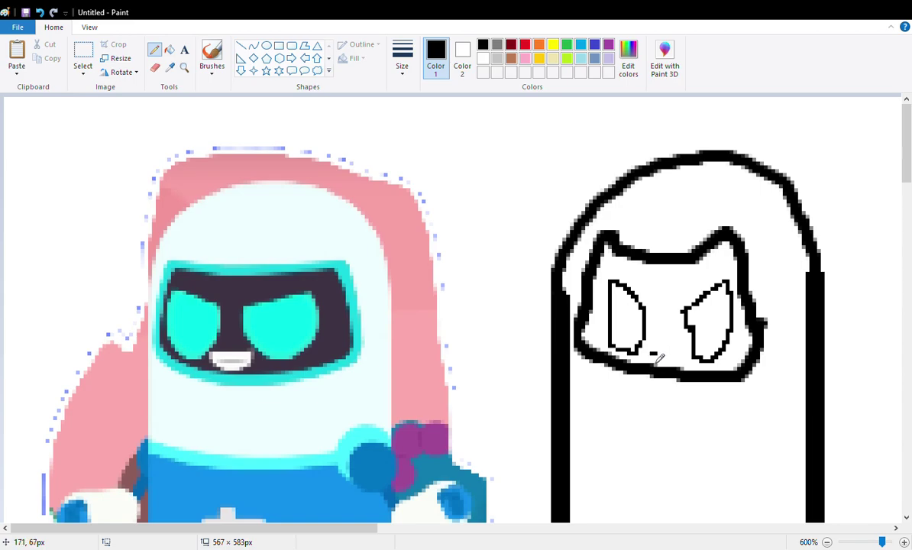
# Step: Try outlining the mouth between the two eyes with the Pencil, and undo the strokes
pyautogui.hotkey('ctrl', 'z')
pyautogui.moveTo(646, 349); pyautogui.dragTo(677, 350)
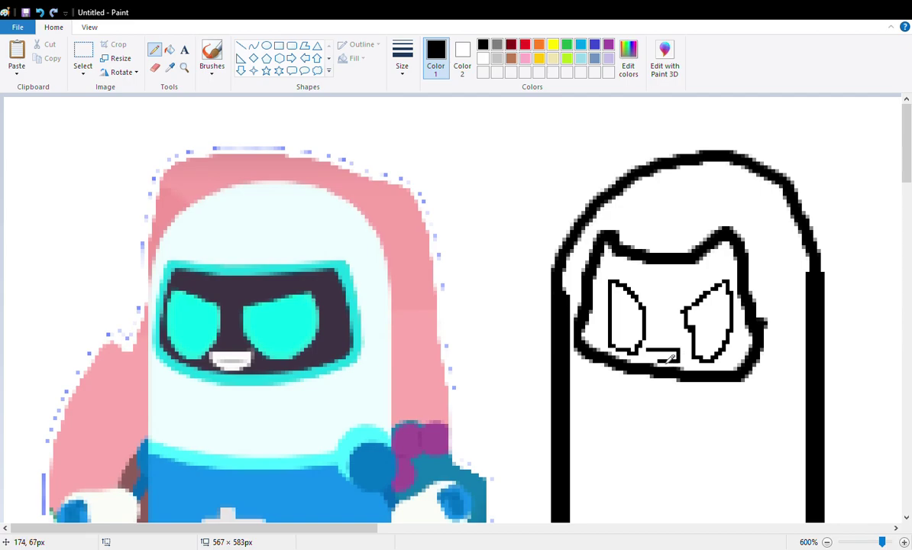
pyautogui.hotkey('ctrl', 'z')
pyautogui.hotkey('ctrl', 'z')
# Step: Thin the face screen's lower edge in white, and draw a small black rectangular mouth between the eyes
pyautogui.click(483, 58)
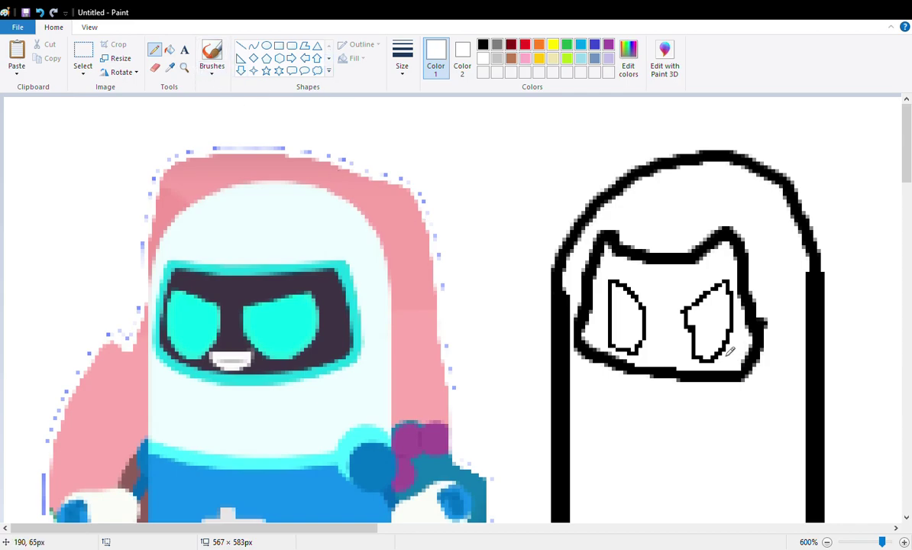
pyautogui.click(483, 45)
pyautogui.moveTo(648, 351); pyautogui.dragTo(669, 351)
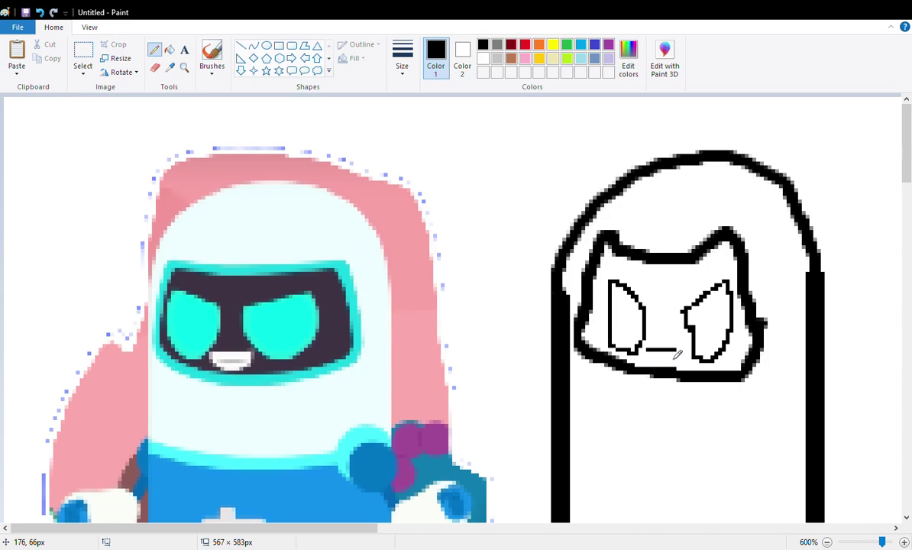
pyautogui.hotkey('ctrl', 'z')
pyautogui.click(483, 58)
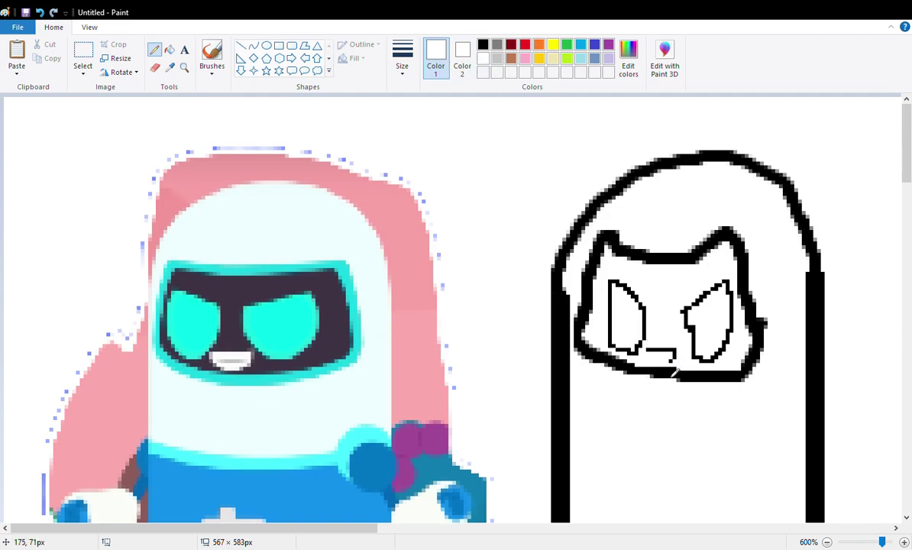
pyautogui.click(482, 44)
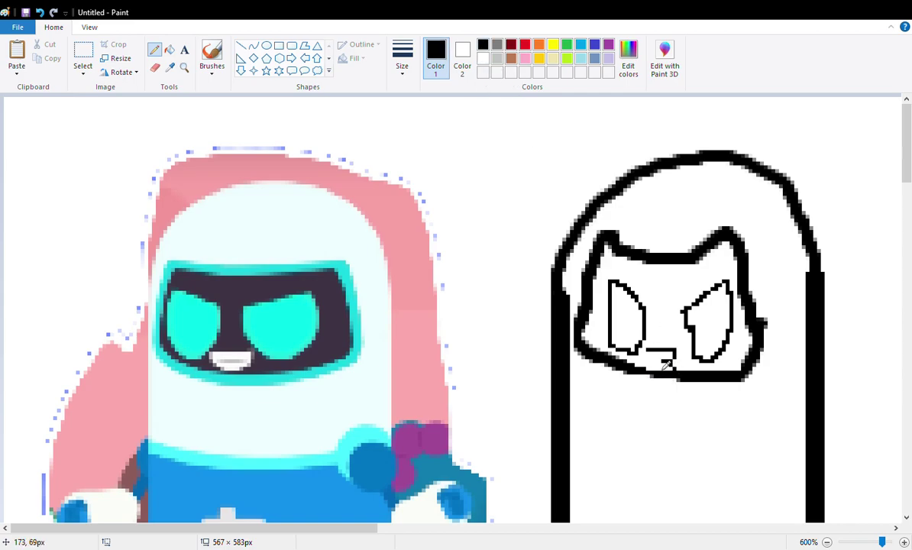
pyautogui.moveTo(669, 364); pyautogui.dragTo(647, 358)
pyautogui.hotkey('ctrl', 'z')
# Step: Try adding a light gray line for the mouth with the Line tool, and remove it
pyautogui.click(240, 45)
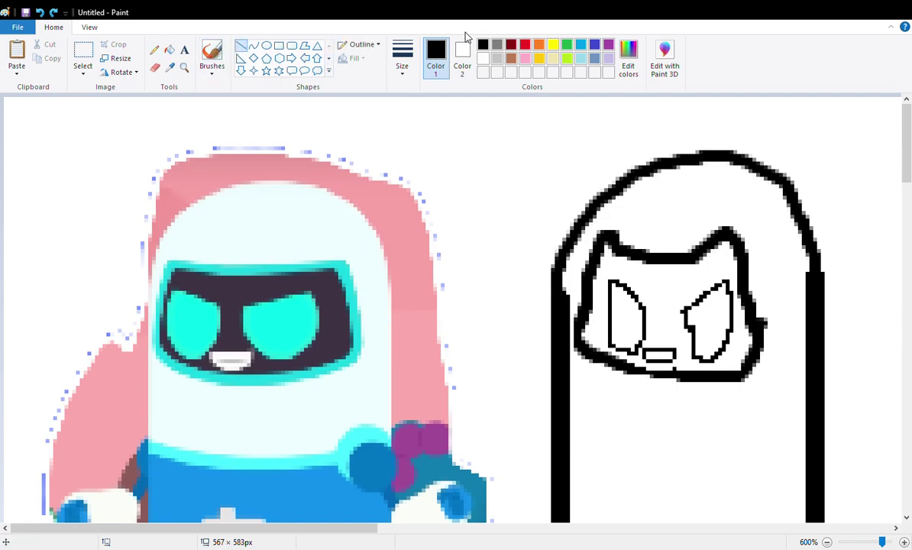
pyautogui.click(496, 58)
pyautogui.moveTo(648, 356)
pyautogui.mouseDown()
pyautogui.moveTo(743, 359)
pyautogui.moveTo(752, 229)
pyautogui.moveTo(768, 298)
pyautogui.moveTo(719, 365)
pyautogui.moveTo(625, 359)
pyautogui.moveTo(499, 297)
pyautogui.mouseUp()
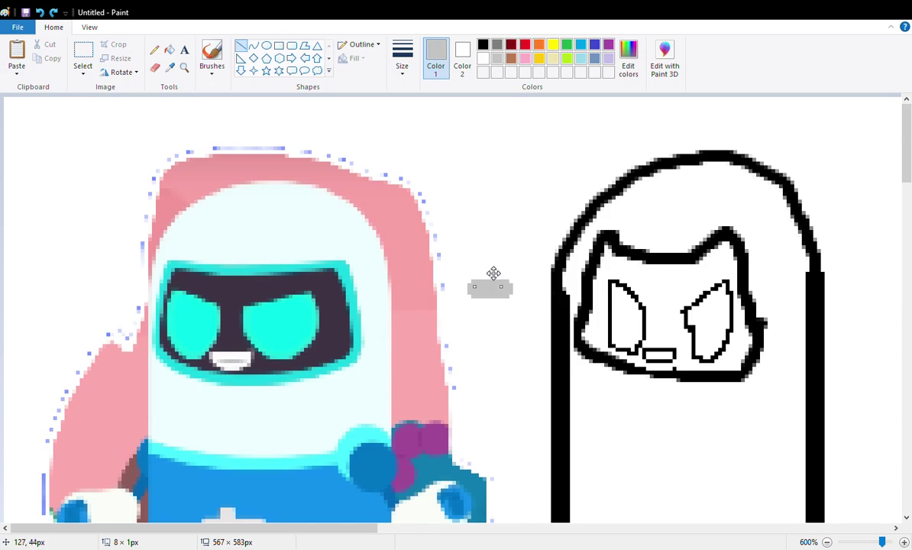
pyautogui.click(84, 54)
pyautogui.moveTo(456, 275)
pyautogui.mouseDown()
pyautogui.moveTo(529, 311)
pyautogui.moveTo(525, 296)
pyautogui.moveTo(486, 302)
pyautogui.moveTo(520, 297)
pyautogui.moveTo(718, 359)
pyautogui.moveTo(666, 359)
pyautogui.moveTo(683, 362)
pyautogui.mouseUp()
pyautogui.click(611, 335)
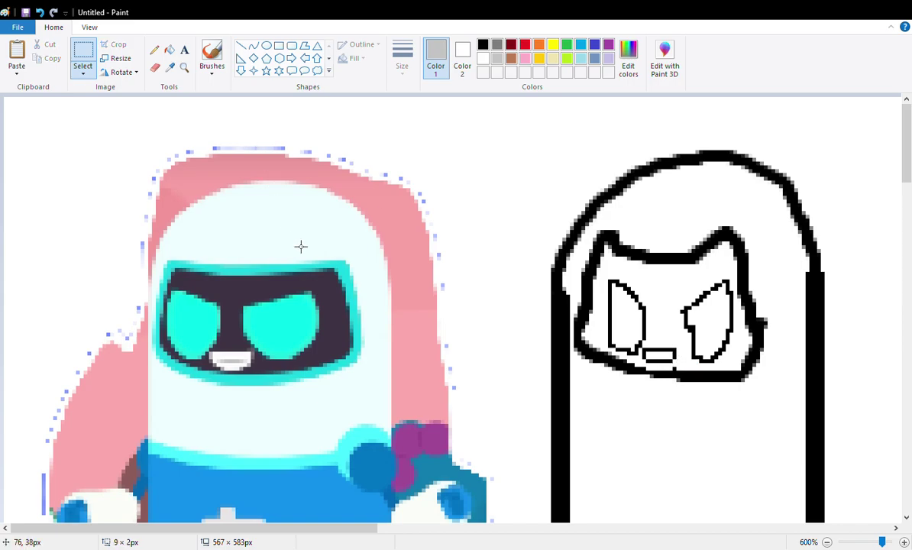
# Step: Draw a black downward-bowed curve across the body below the face screen with the Curve tool
pyautogui.scroll(-3, 489, 221)
pyautogui.click(253, 45)
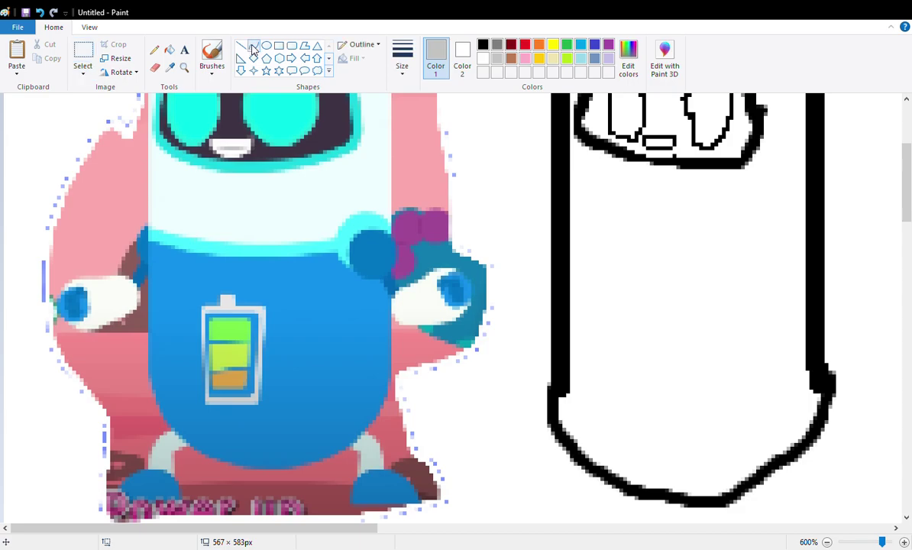
pyautogui.moveTo(557, 243)
pyautogui.mouseDown()
pyautogui.moveTo(696, 265)
pyautogui.moveTo(810, 266)
pyautogui.moveTo(819, 254)
pyautogui.mouseUp()
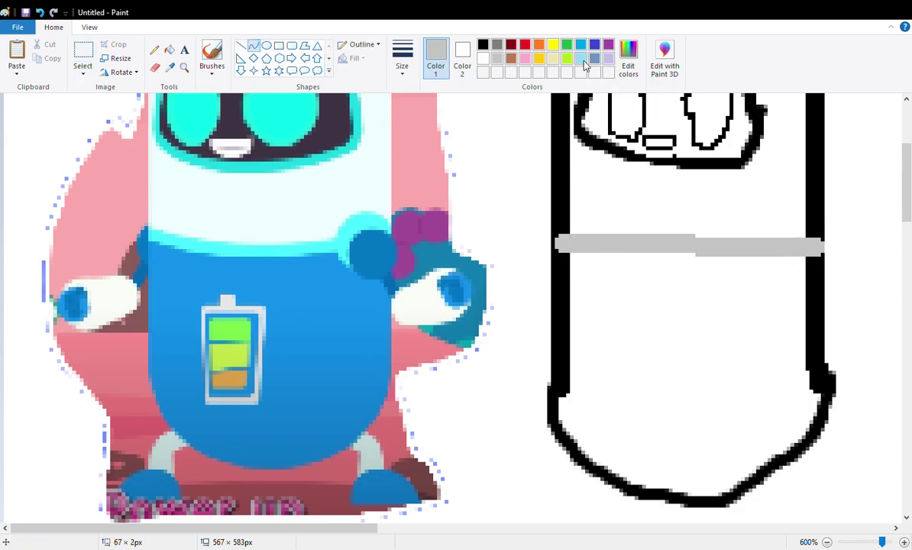
pyautogui.click(484, 46)
pyautogui.moveTo(699, 246); pyautogui.dragTo(682, 301)
pyautogui.click(682, 301)
# Step: Add a second matching black curve across the body just under the first to form the waist band
pyautogui.moveTo(569, 329); pyautogui.dragTo(824, 330)
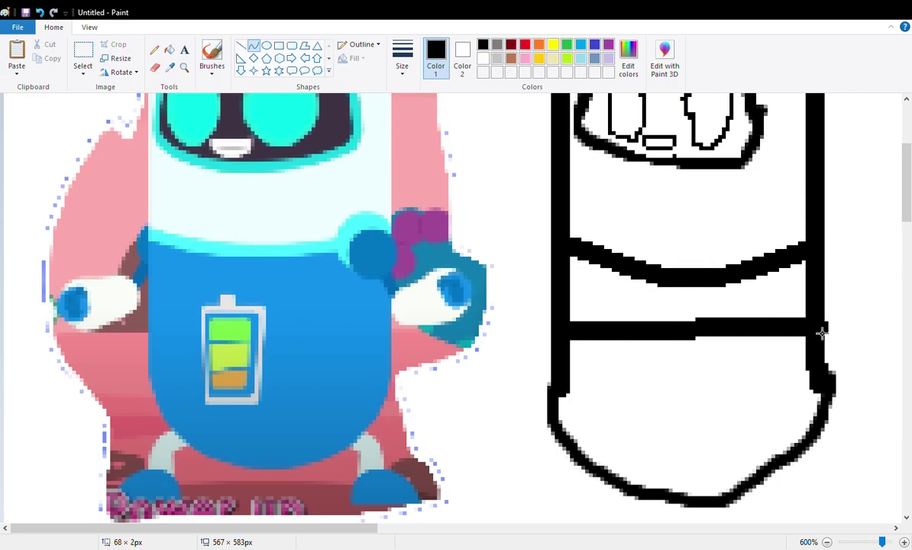
pyautogui.moveTo(696, 346); pyautogui.dragTo(700, 318)
pyautogui.click(696, 371)
pyautogui.click(689, 353)
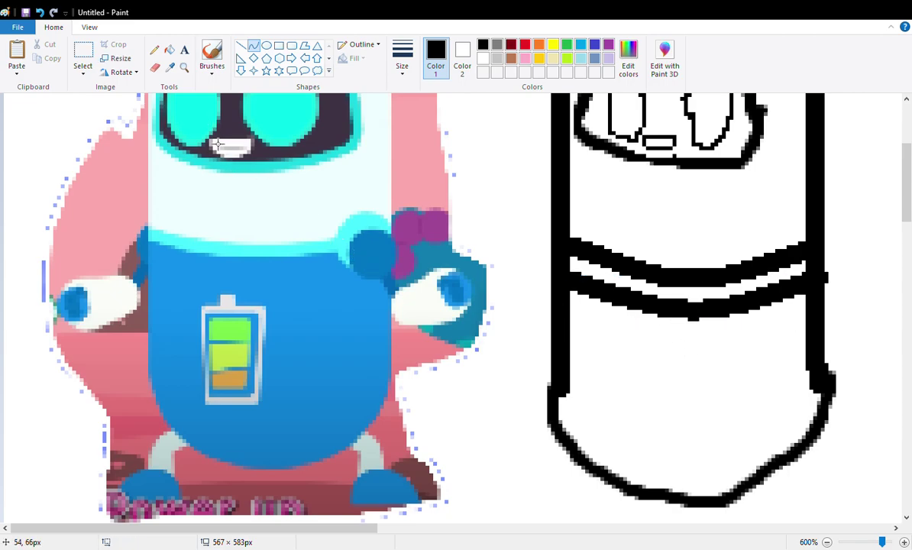
# Step: Brush a black battery emblem with a cap and two horizontal dividing lines on the lower body
pyautogui.click(212, 53)
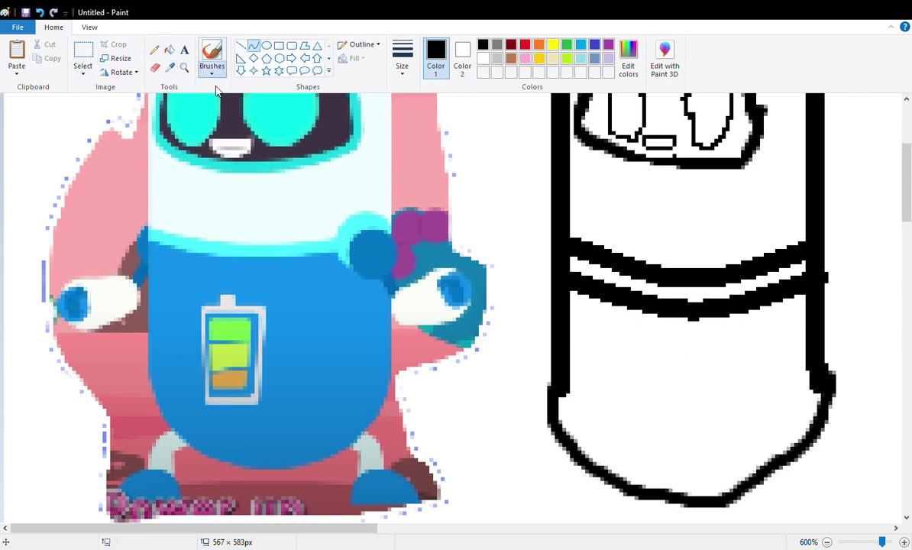
pyautogui.moveTo(657, 382)
pyautogui.mouseDown()
pyautogui.moveTo(661, 356)
pyautogui.moveTo(718, 342)
pyautogui.moveTo(725, 386)
pyautogui.moveTo(764, 386)
pyautogui.moveTo(746, 474)
pyautogui.moveTo(648, 474)
pyautogui.moveTo(631, 405)
pyautogui.moveTo(637, 389)
pyautogui.moveTo(668, 378)
pyautogui.mouseUp()
pyautogui.moveTo(627, 417); pyautogui.dragTo(773, 417)
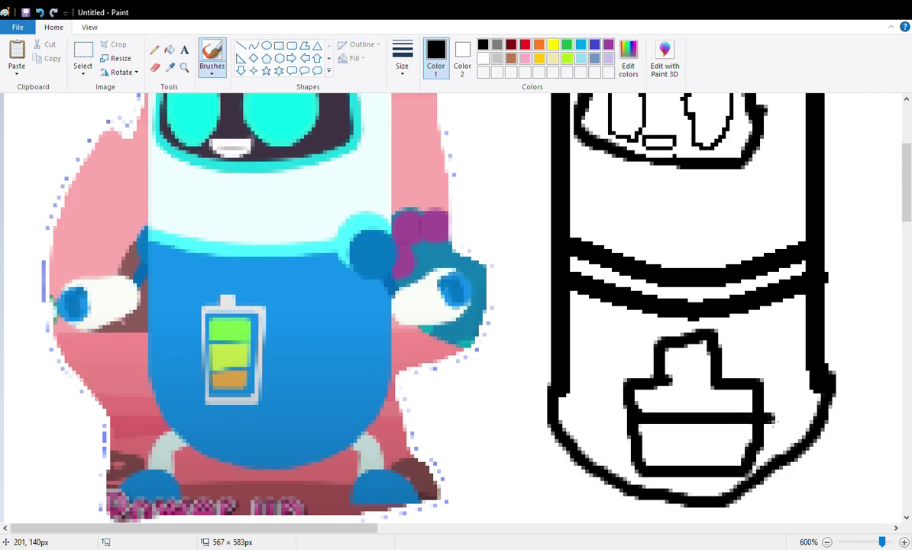
pyautogui.moveTo(644, 451); pyautogui.dragTo(749, 453)
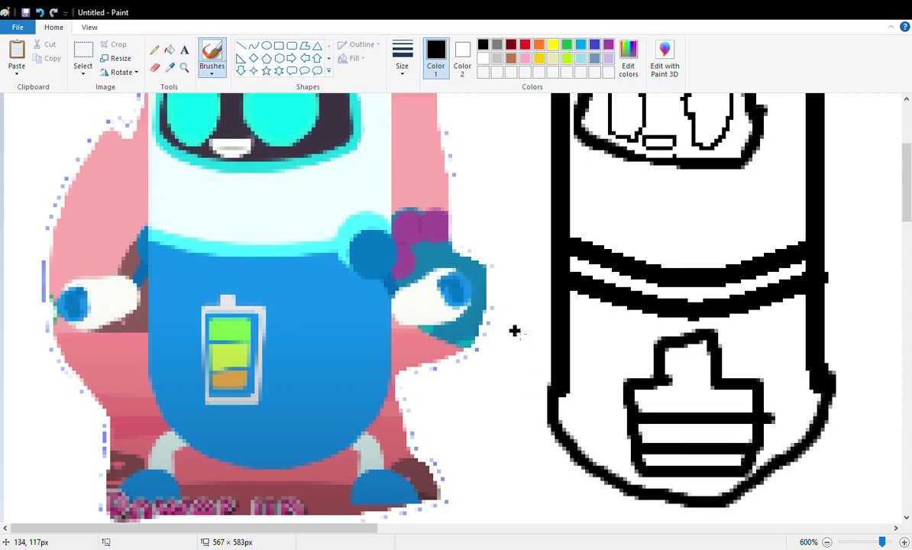
# Step: Try brushing arm shapes outside both sides of the new body, and undo the strokes
pyautogui.moveTo(829, 227); pyautogui.dragTo(838, 242)
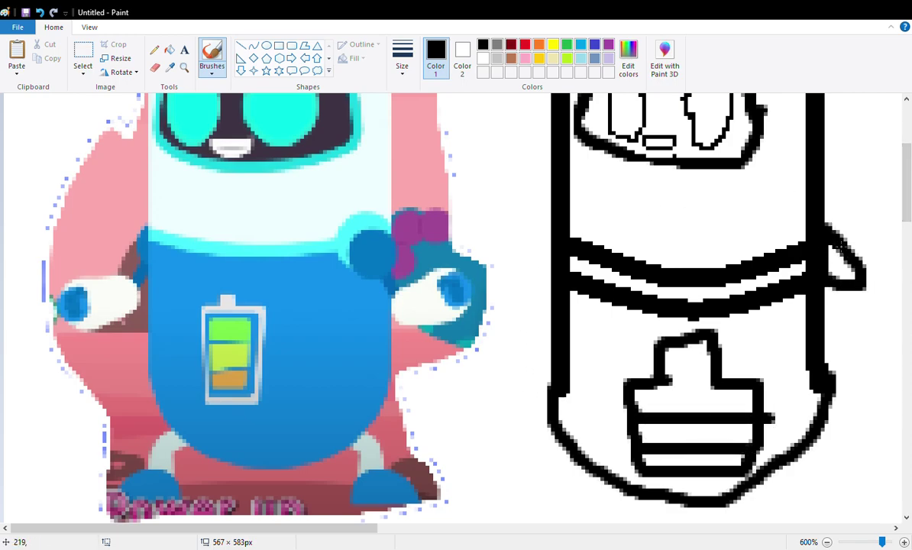
pyautogui.moveTo(514, 229)
pyautogui.mouseDown()
pyautogui.moveTo(527, 239)
pyautogui.moveTo(518, 240)
pyautogui.moveTo(533, 264)
pyautogui.moveTo(497, 305)
pyautogui.moveTo(509, 245)
pyautogui.moveTo(477, 340)
pyautogui.mouseUp()
pyautogui.hotkey('ctrl', 'z')
pyautogui.hotkey('ctrl', 'z')
pyautogui.hotkey('ctrl', 'z')
pyautogui.hotkey('ctrl', 'z')
pyautogui.hotkey('ctrl', 'z')
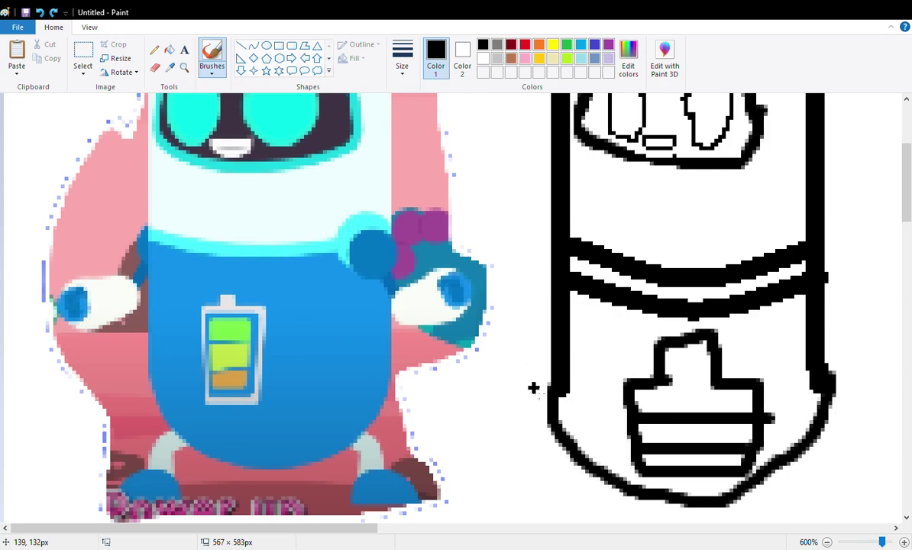
# Step: Select the whole new robot outline with a rectangular selection and move it down to the empty lower canvas
pyautogui.scroll(-4, 533, 387)
pyautogui.scroll(1, 202, 141)
pyautogui.scroll(2, 203, 142)
pyautogui.click(82, 57)
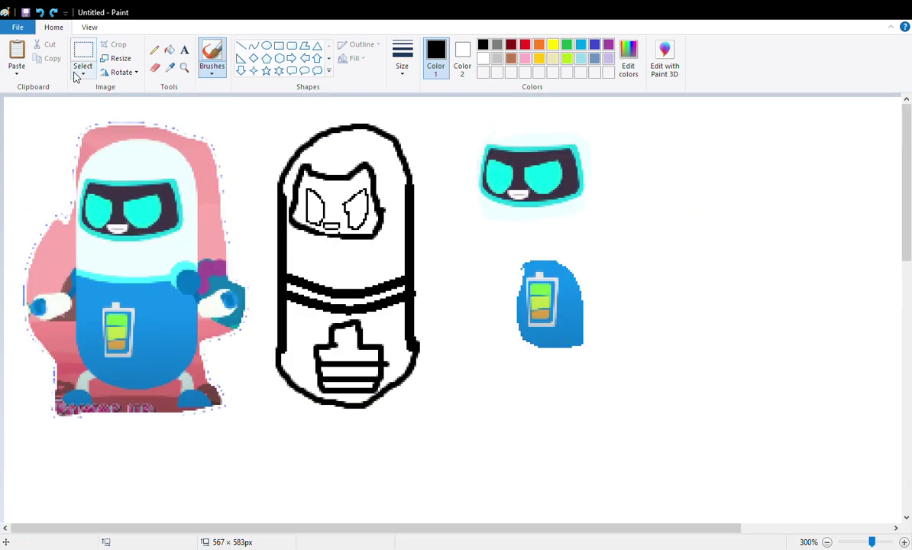
pyautogui.moveTo(254, 115); pyautogui.dragTo(464, 447)
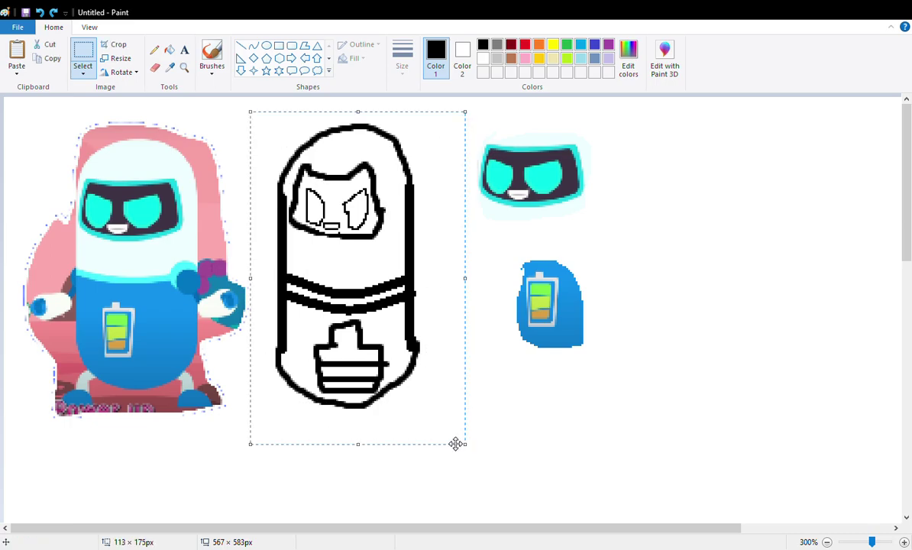
pyautogui.moveTo(363, 246); pyautogui.dragTo(382, 506)
pyautogui.scroll(-3, 388, 261)
pyautogui.moveTo(384, 339); pyautogui.dragTo(382, 419)
pyautogui.scroll(-6, 382, 397)
pyautogui.moveTo(376, 349); pyautogui.dragTo(389, 411)
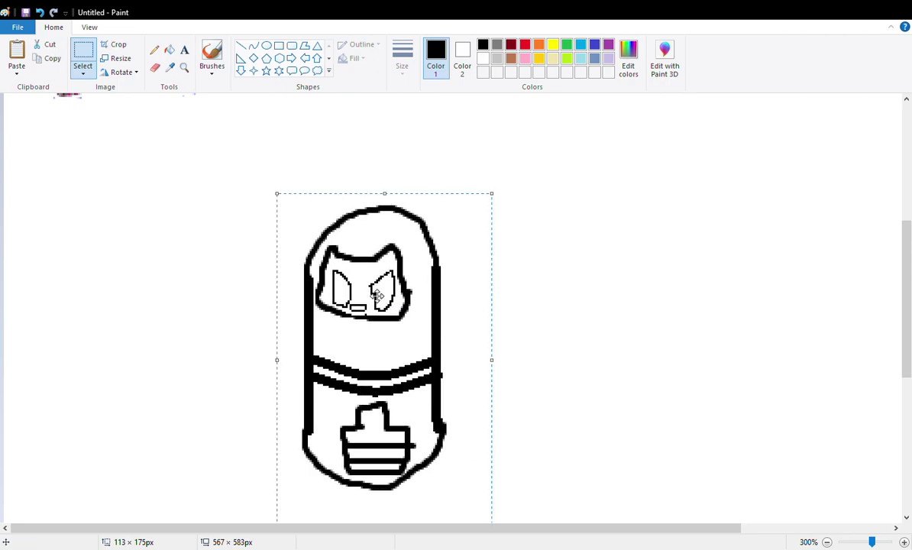
# Step: Select the reference robot image and move it down beside the relocated outline
pyautogui.scroll(9, 179, 171)
pyautogui.moveTo(254, 115); pyautogui.dragTo(4, 464)
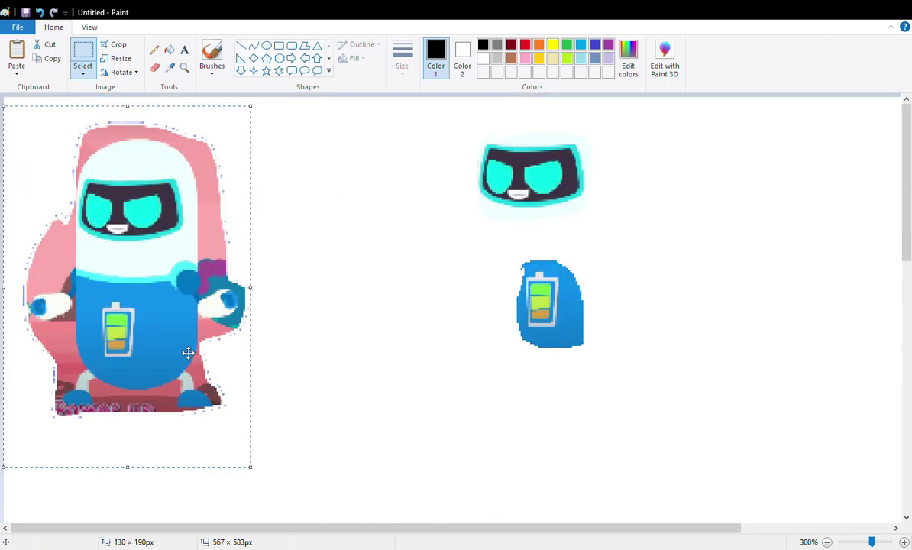
pyautogui.moveTo(160, 278); pyautogui.dragTo(150, 544)
pyautogui.scroll(-3, 305, 310)
pyautogui.moveTo(204, 377); pyautogui.dragTo(203, 455)
pyautogui.scroll(-6, 367, 300)
pyautogui.moveTo(74, 293); pyautogui.dragTo(72, 316)
pyautogui.click(206, 155)
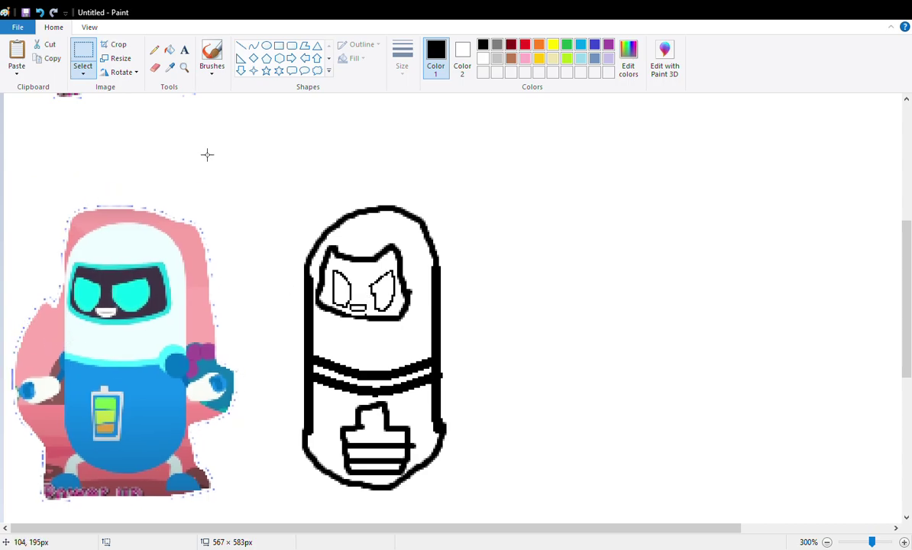
# Step: Copy the reference robot's right-hand arm area and place the copy in the empty space beside the new outline
pyautogui.scroll(1, 179, 218)
pyautogui.scroll(-3, 304, 208)
pyautogui.scroll(3, 337, 183)
pyautogui.moveTo(337, 279); pyautogui.dragTo(205, 422)
pyautogui.hotkey('ctrl', 'c')
pyautogui.hotkey('ctrl', 'v')
pyautogui.moveTo(81, 172)
pyautogui.mouseDown()
pyautogui.moveTo(741, 229)
pyautogui.moveTo(778, 249)
pyautogui.mouseUp()
# Step: Copy the reference robot's left-hand arm area and place the copy between the new outline and the other arm copy
pyautogui.moveTo(12, 291); pyautogui.dragTo(90, 411)
pyautogui.hotkey('ctrl', 'c')
pyautogui.hotkey('ctrl', 'v')
pyautogui.moveTo(62, 166); pyautogui.dragTo(657, 259)
# Step: Select both arm copies together and move them farther away from the new outline
pyautogui.moveTo(601, 130); pyautogui.dragTo(827, 326)
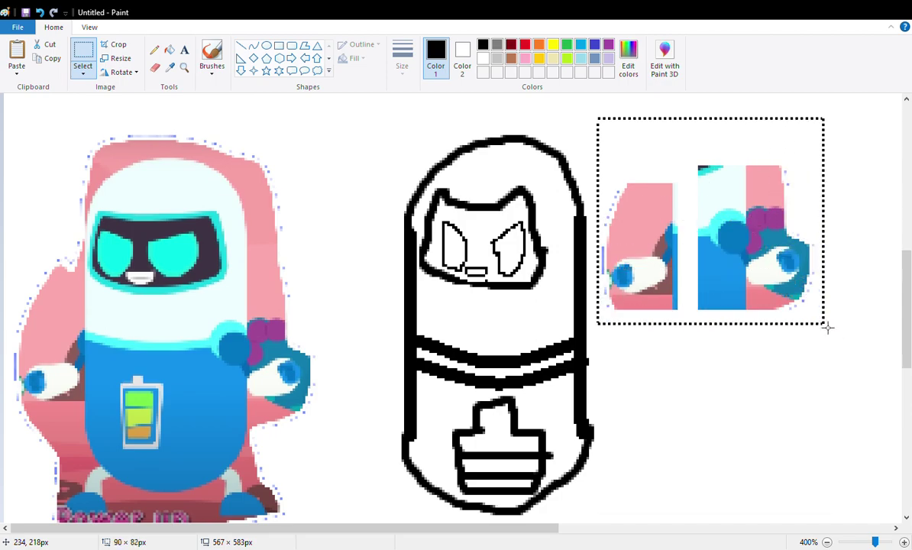
pyautogui.moveTo(698, 254); pyautogui.dragTo(753, 240)
pyautogui.click(359, 297)
pyautogui.scroll(-3, 323, 305)
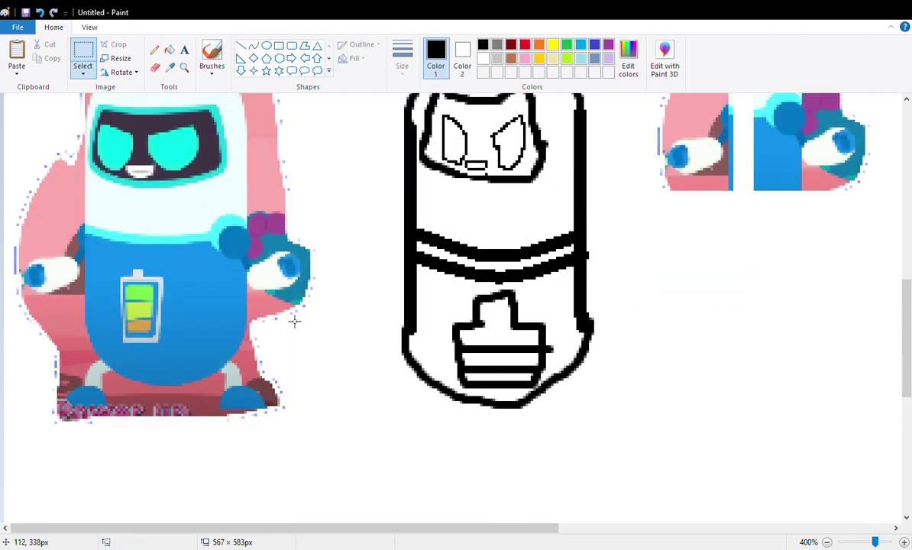
# Step: Copy the reference robot's left-hand leg and foot area and place the copy below the left-hand arm copy
pyautogui.moveTo(28, 336); pyautogui.dragTo(126, 429)
pyautogui.hotkey('ctrl', 'c')
pyautogui.hotkey('ctrl', 'v')
pyautogui.moveTo(91, 169); pyautogui.dragTo(701, 285)
# Step: Copy the reference robot's right-hand leg and foot area and place the copy beside the other leg copy
pyautogui.moveTo(316, 347); pyautogui.dragTo(213, 426)
pyautogui.hotkey('ctrl', 'c')
pyautogui.hotkey('ctrl', 'v')
pyautogui.moveTo(65, 143); pyautogui.dragTo(833, 275)
pyautogui.click(722, 407)
# Step: Draw both upper arms as pairs of thick black diagonal lines running down and outward from the outline's waist band
pyautogui.scroll(3, 589, 370)
pyautogui.keyDown('ctrl'); pyautogui.scroll(1, 588, 371); pyautogui.keyUp('ctrl')
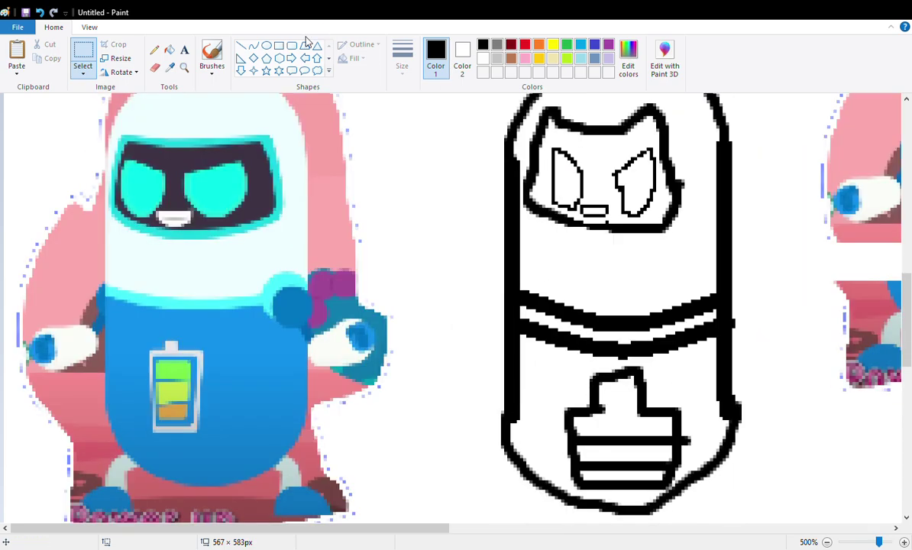
pyautogui.click(265, 45)
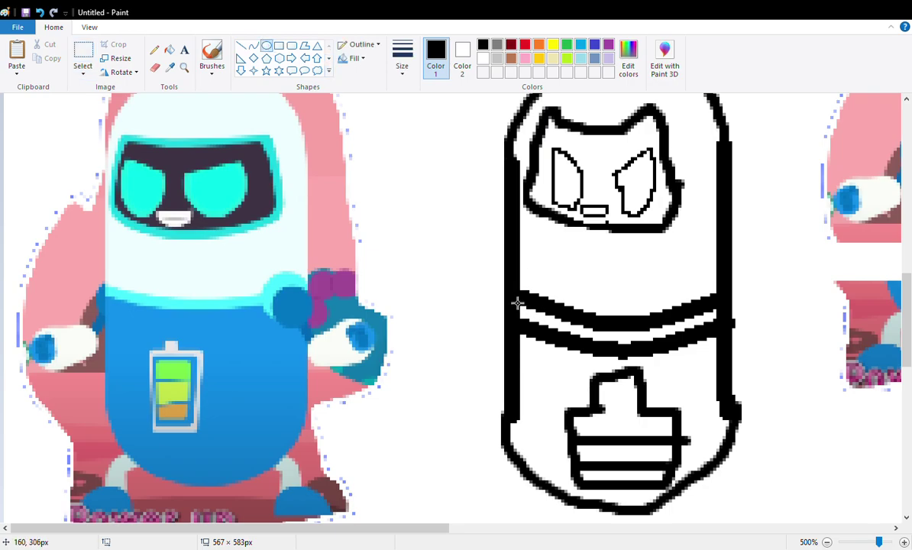
pyautogui.click(241, 46)
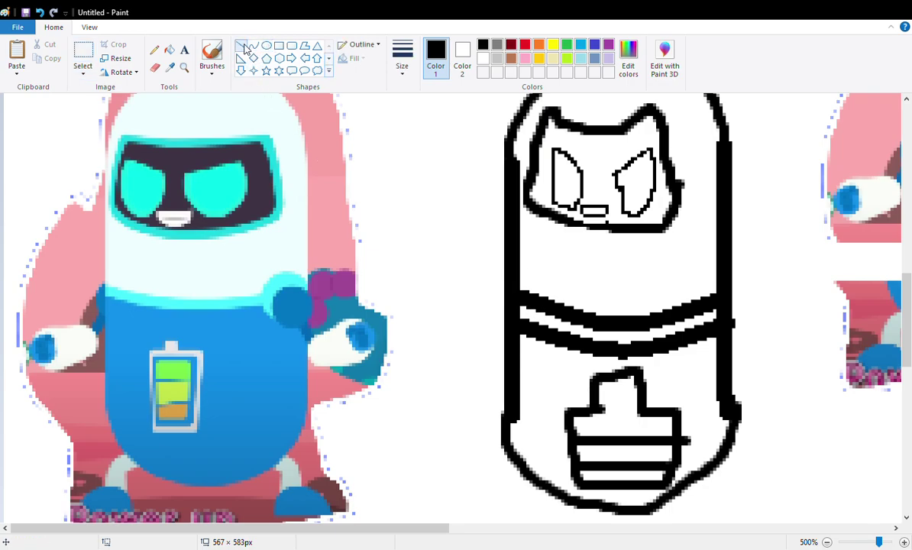
pyautogui.moveTo(508, 296); pyautogui.dragTo(440, 392)
pyautogui.moveTo(505, 308)
pyautogui.mouseDown()
pyautogui.moveTo(514, 350)
pyautogui.moveTo(517, 328)
pyautogui.moveTo(532, 323)
pyautogui.moveTo(445, 384)
pyautogui.moveTo(463, 403)
pyautogui.mouseUp()
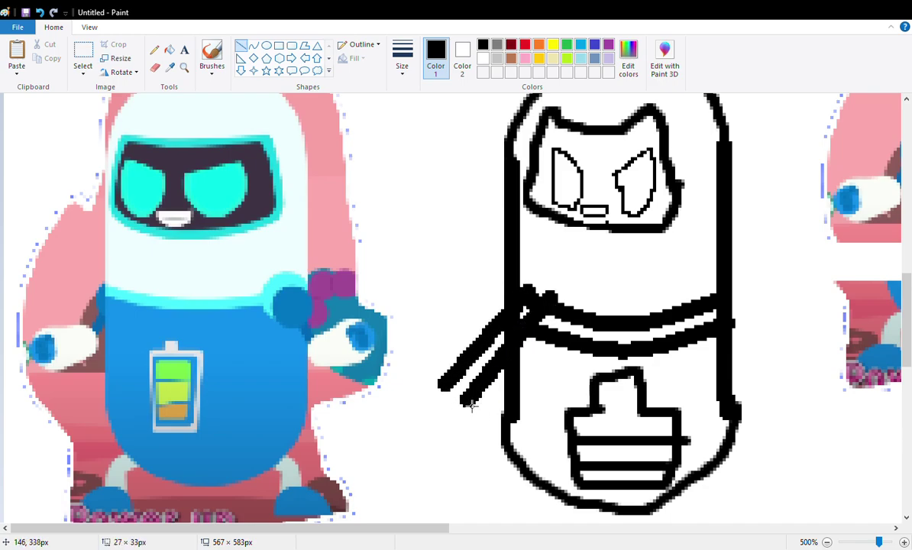
pyautogui.moveTo(718, 289)
pyautogui.mouseDown()
pyautogui.moveTo(734, 324)
pyautogui.moveTo(813, 384)
pyautogui.mouseUp()
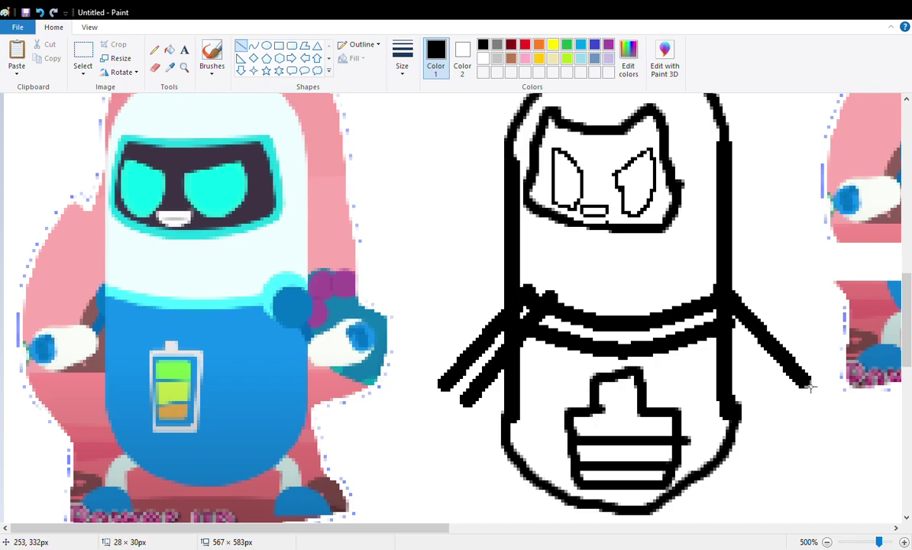
pyautogui.moveTo(750, 346)
pyautogui.mouseDown()
pyautogui.moveTo(790, 408)
pyautogui.moveTo(756, 353)
pyautogui.mouseUp()
pyautogui.moveTo(719, 326); pyautogui.dragTo(797, 411)
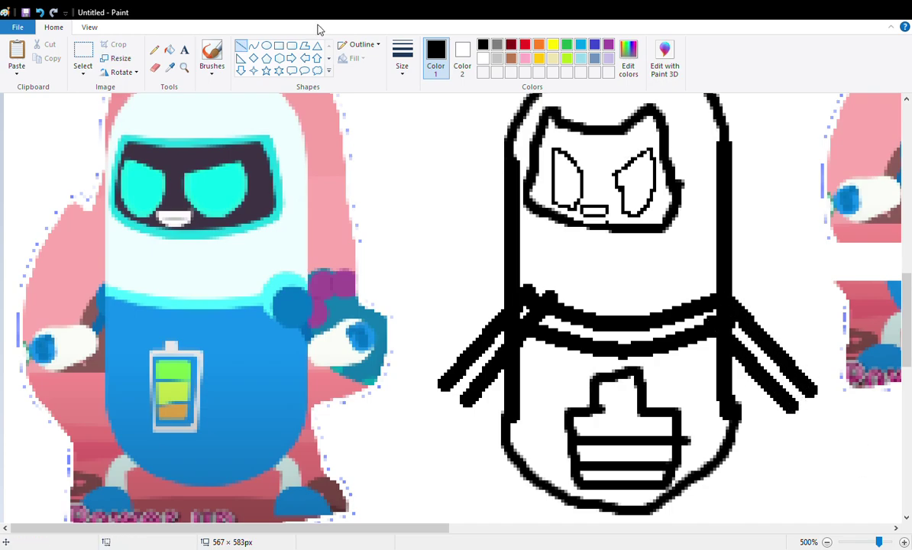
# Step: Draw both forearms as pairs of straight black lines continuing outward from the upper arms, set slightly wider apart
pyautogui.click(267, 46)
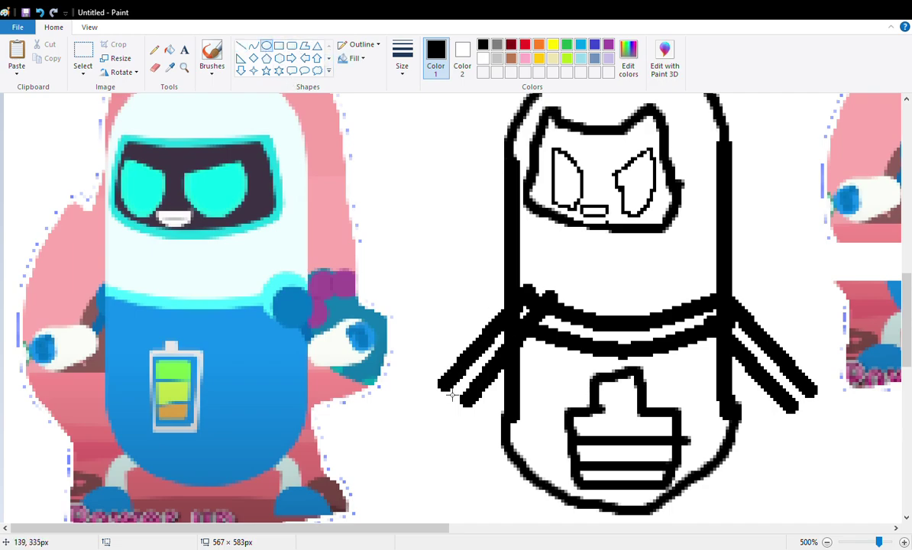
pyautogui.click(240, 46)
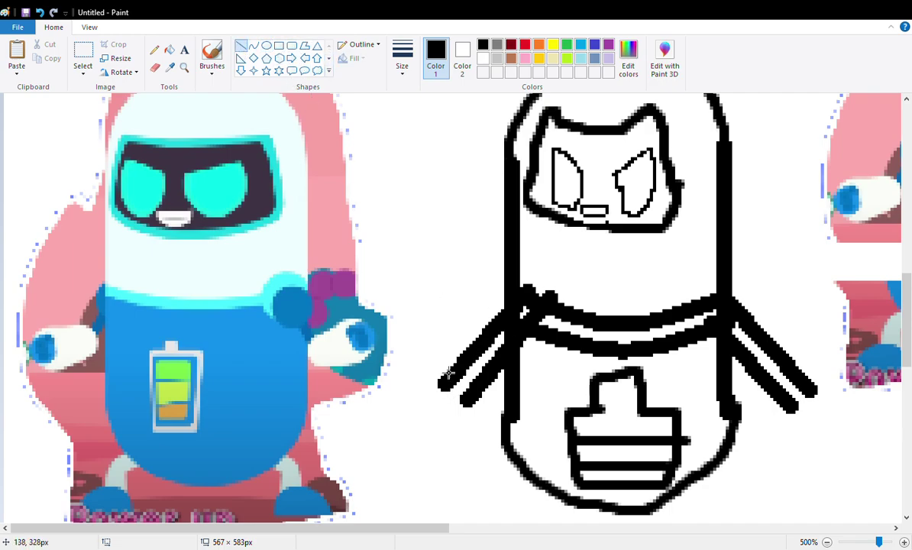
pyautogui.moveTo(429, 373)
pyautogui.mouseDown()
pyautogui.moveTo(370, 458)
pyautogui.moveTo(351, 452)
pyautogui.moveTo(360, 453)
pyautogui.mouseUp()
pyautogui.moveTo(406, 419); pyautogui.dragTo(420, 418)
pyautogui.moveTo(502, 378)
pyautogui.mouseDown()
pyautogui.moveTo(443, 432)
pyautogui.moveTo(417, 474)
pyautogui.mouseUp()
pyautogui.moveTo(761, 397)
pyautogui.mouseDown()
pyautogui.moveTo(820, 449)
pyautogui.moveTo(834, 480)
pyautogui.mouseUp()
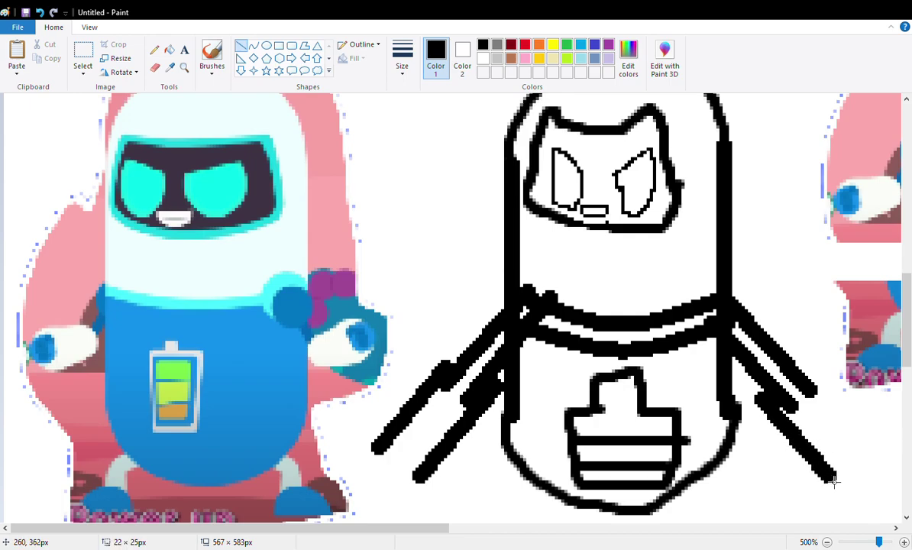
pyautogui.moveTo(747, 341); pyautogui.dragTo(878, 450)
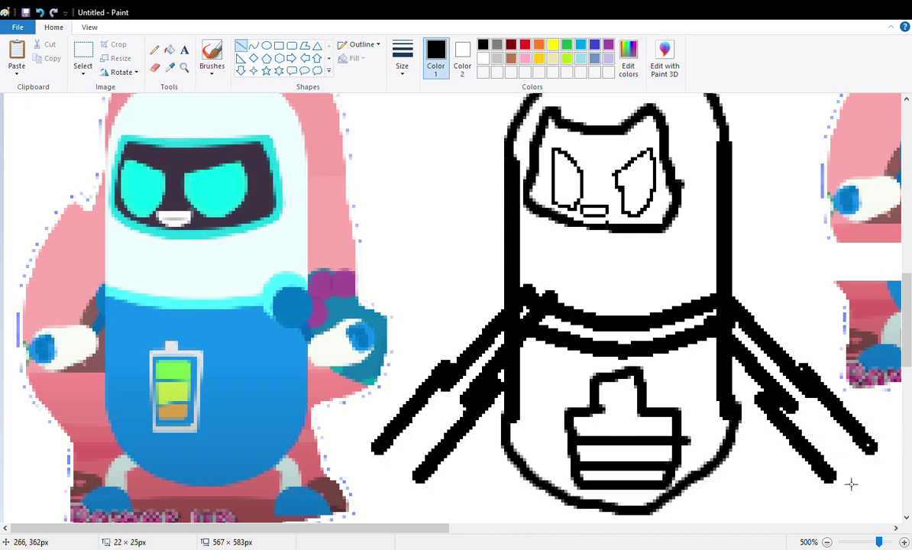
# Step: Close the lower ends of both forearms with short straight black lines
pyautogui.click(795, 505)
pyautogui.scroll(-3, 650, 443)
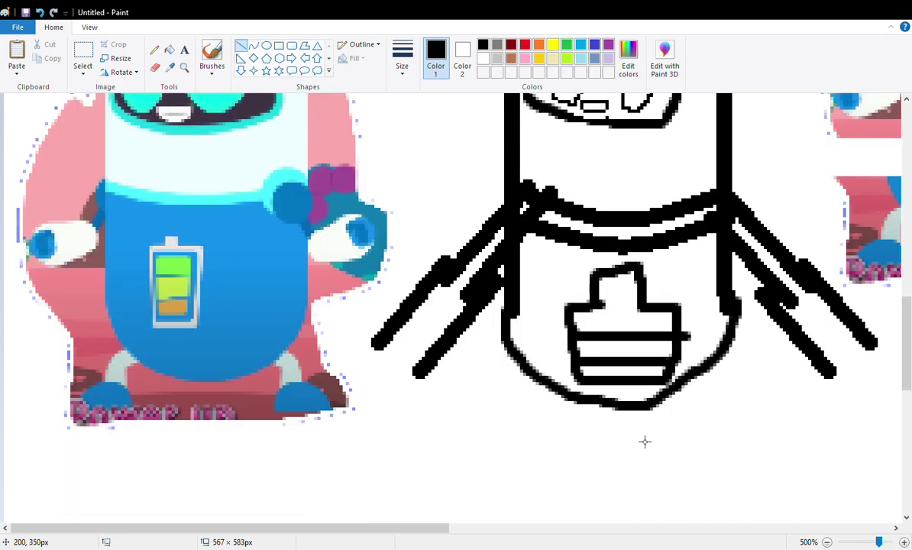
pyautogui.scroll(-2, 644, 440)
pyautogui.scroll(2, 644, 441)
pyautogui.moveTo(364, 338); pyautogui.dragTo(423, 374)
pyautogui.moveTo(822, 375)
pyautogui.mouseDown()
pyautogui.moveTo(869, 321)
pyautogui.moveTo(880, 336)
pyautogui.mouseUp()
pyautogui.click(556, 470)
# Step: Draw a small black ellipse as a hand at the end of each forearm
pyautogui.click(266, 45)
pyautogui.moveTo(376, 349); pyautogui.dragTo(412, 391)
pyautogui.moveTo(832, 333); pyautogui.dragTo(878, 391)
pyautogui.click(806, 436)
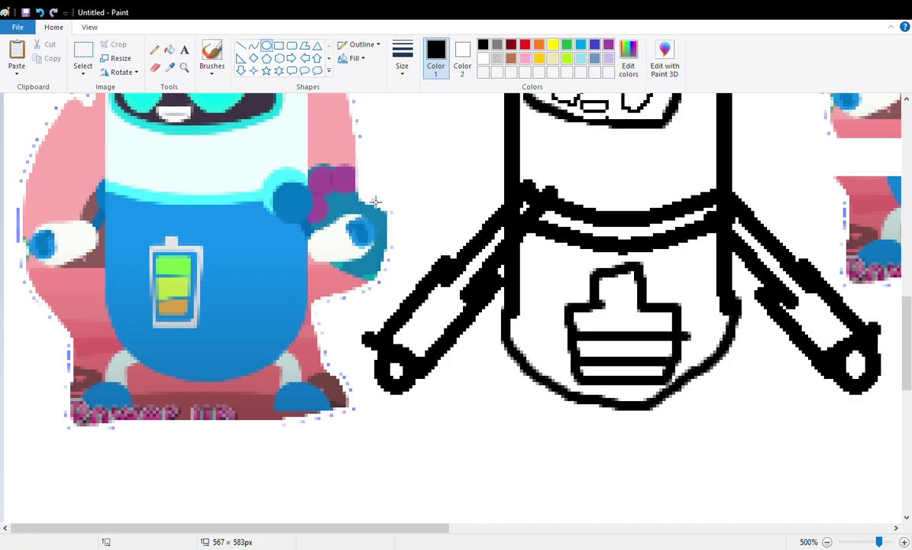
# Step: Extend the canvas downward to 560 × 1624 px to make room below the drawings
pyautogui.click(211, 55)
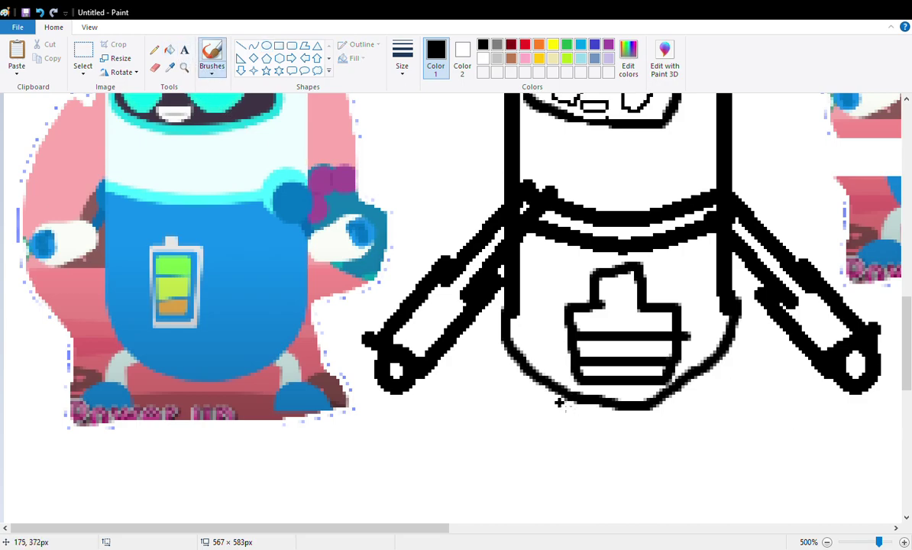
pyautogui.click(82, 56)
pyautogui.scroll(-1, 390, 327)
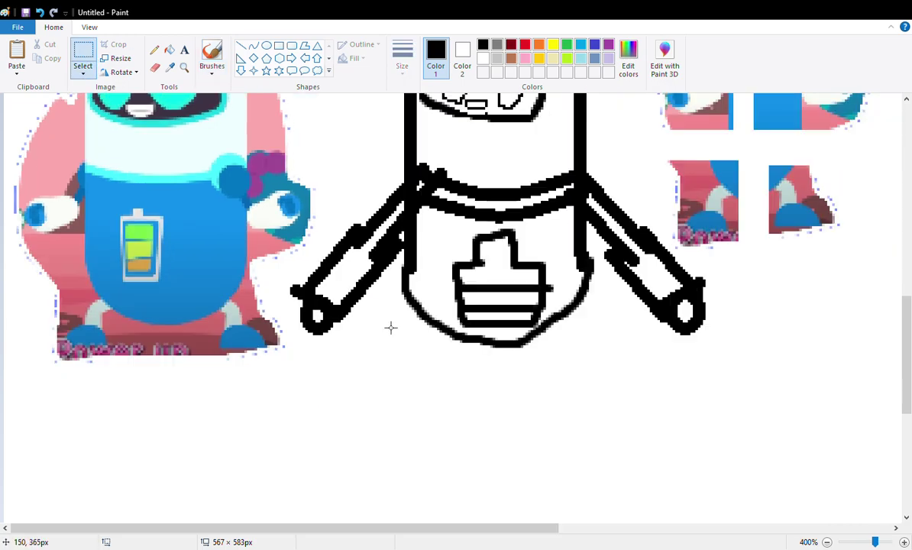
pyautogui.scroll(3, 456, 304)
pyautogui.scroll(-3, 681, 280)
pyautogui.scroll(-6, 521, 346)
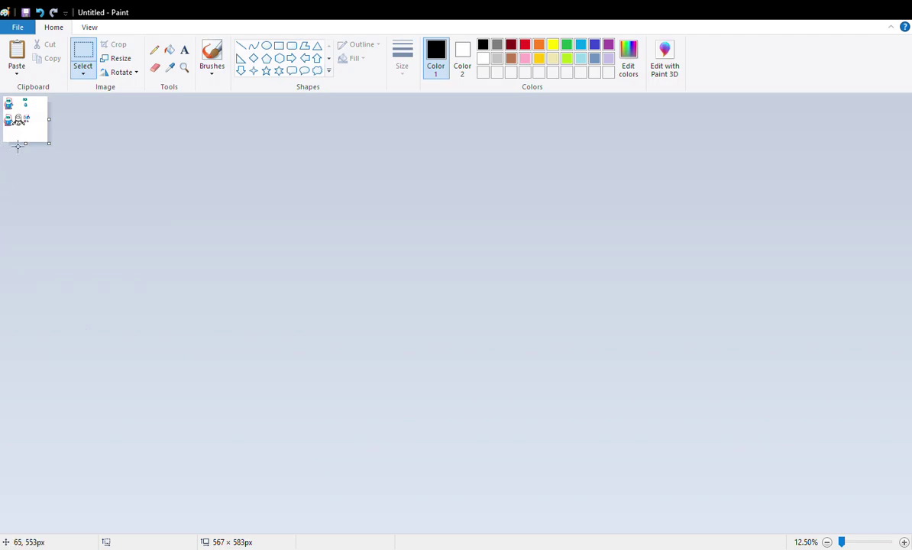
pyautogui.moveTo(26, 153); pyautogui.dragTo(26, 252)
pyautogui.scroll(4, 23, 204)
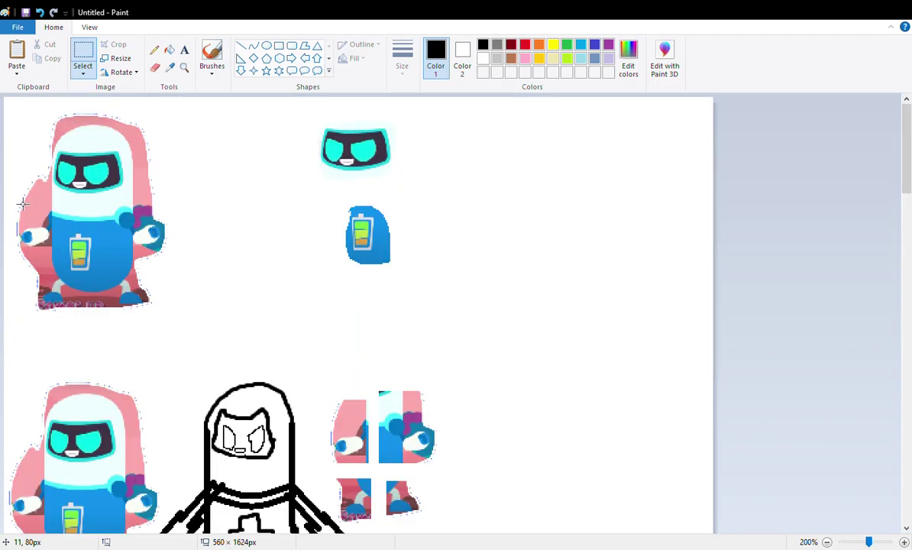
pyautogui.scroll(-6, 330, 175)
pyautogui.scroll(3, 326, 285)
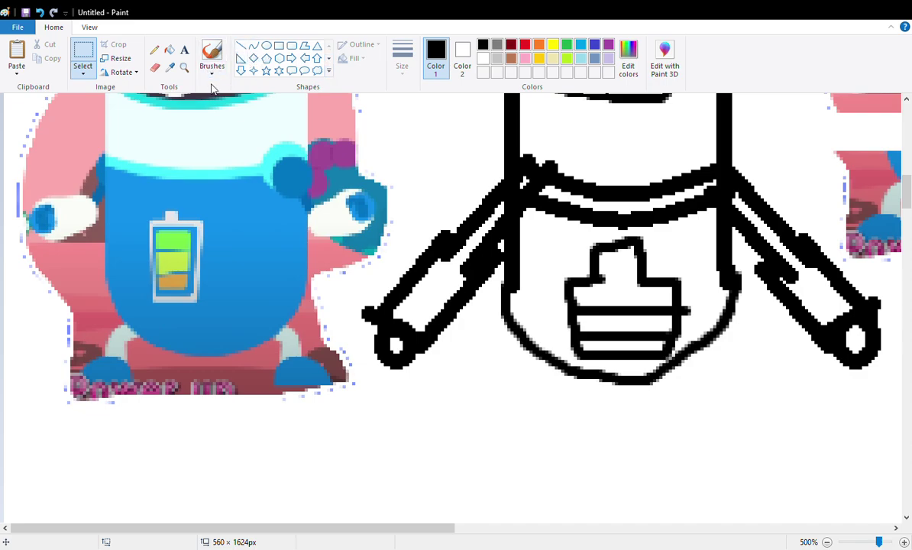
# Step: Brush two slightly curved black lines for each leg, running down from the underside of the outline's body
pyautogui.click(211, 55)
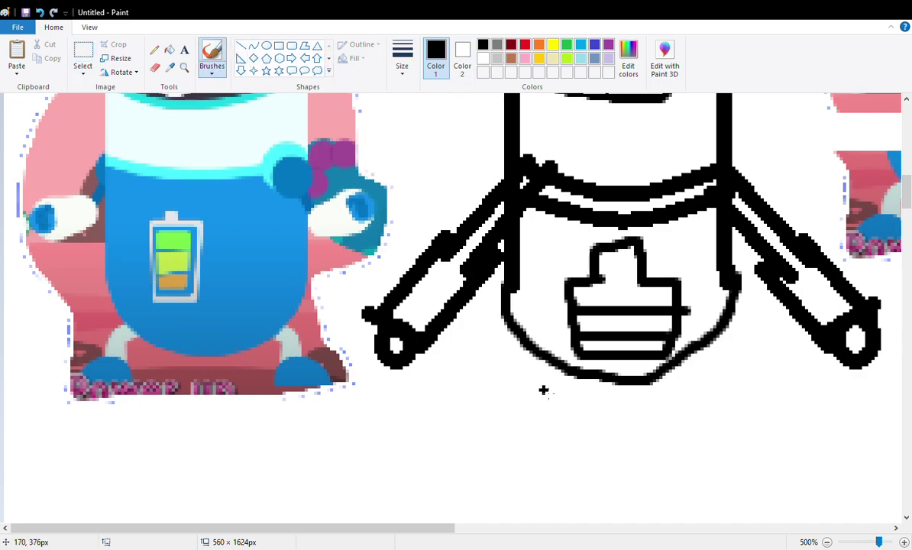
pyautogui.moveTo(550, 367)
pyautogui.mouseDown()
pyautogui.moveTo(575, 384)
pyautogui.moveTo(548, 369)
pyautogui.moveTo(531, 423)
pyautogui.moveTo(534, 444)
pyautogui.moveTo(472, 445)
pyautogui.moveTo(471, 476)
pyautogui.moveTo(558, 492)
pyautogui.moveTo(575, 374)
pyautogui.moveTo(527, 436)
pyautogui.moveTo(514, 460)
pyautogui.mouseUp()
pyautogui.hotkey('ctrl', 'z')
pyautogui.moveTo(569, 378)
pyautogui.mouseDown()
pyautogui.moveTo(543, 447)
pyautogui.moveTo(555, 468)
pyautogui.mouseUp()
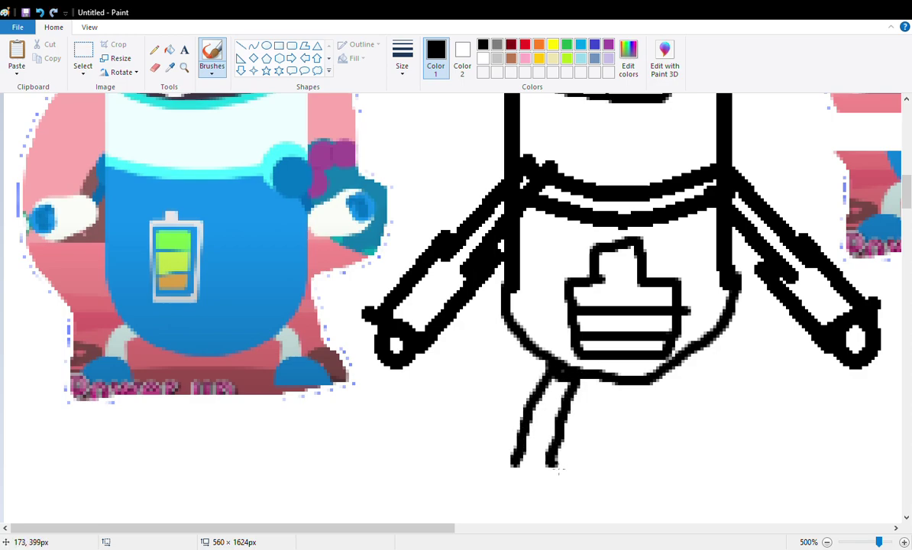
pyautogui.moveTo(651, 379)
pyautogui.mouseDown()
pyautogui.moveTo(661, 408)
pyautogui.moveTo(676, 471)
pyautogui.mouseUp()
pyautogui.moveTo(686, 357)
pyautogui.mouseDown()
pyautogui.moveTo(719, 415)
pyautogui.moveTo(724, 467)
pyautogui.mouseUp()
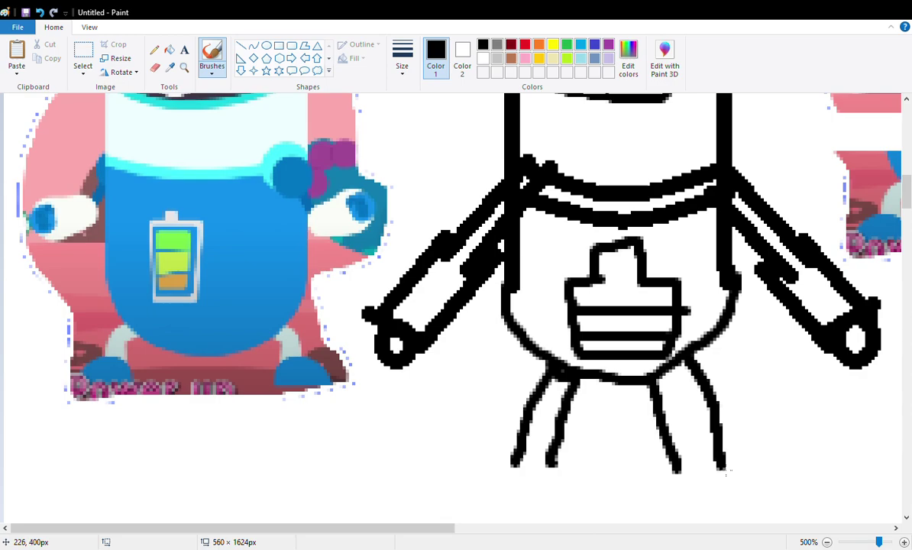
pyautogui.moveTo(518, 473); pyautogui.dragTo(460, 470)
pyautogui.hotkey('ctrl', 'z')
pyautogui.moveTo(520, 474)
pyautogui.mouseDown()
pyautogui.moveTo(489, 464)
pyautogui.moveTo(452, 481)
pyautogui.moveTo(568, 529)
pyautogui.mouseUp()
pyautogui.hotkey('ctrl', 'z')
# Step: Draw a black ellipse about 38 × 22 px as a foot at the lower end of each leg
pyautogui.click(265, 48)
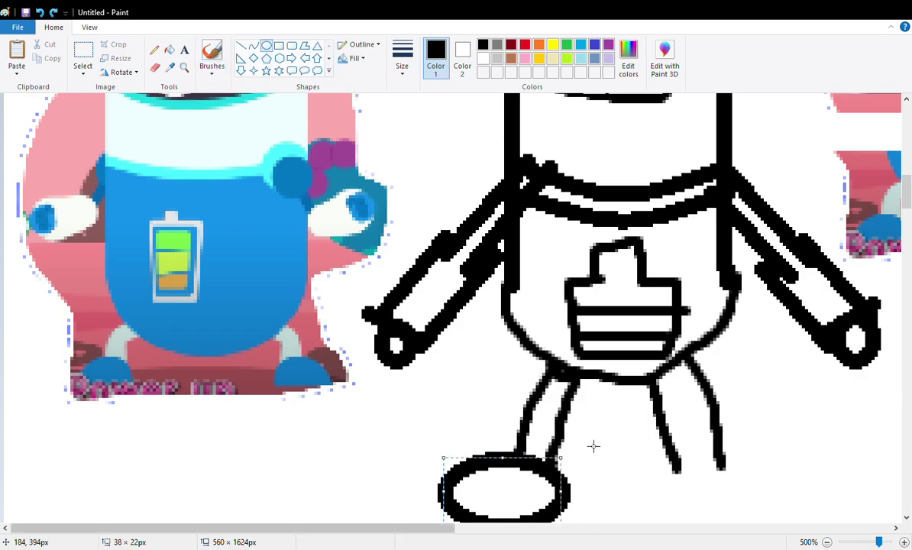
pyautogui.scroll(-3, 593, 446)
pyautogui.moveTo(654, 348); pyautogui.dragTo(779, 430)
pyautogui.moveTo(728, 398); pyautogui.dragTo(526, 401)
pyautogui.moveTo(571, 439)
pyautogui.mouseDown()
pyautogui.moveTo(564, 426)
pyautogui.moveTo(572, 426)
pyautogui.mouseUp()
pyautogui.moveTo(540, 396); pyautogui.dragTo(749, 394)
pyautogui.click(777, 297)
# Step: Erase the lower halves of both oval feet and close each one with a horizontal black line about 39 px long
pyautogui.click(155, 67)
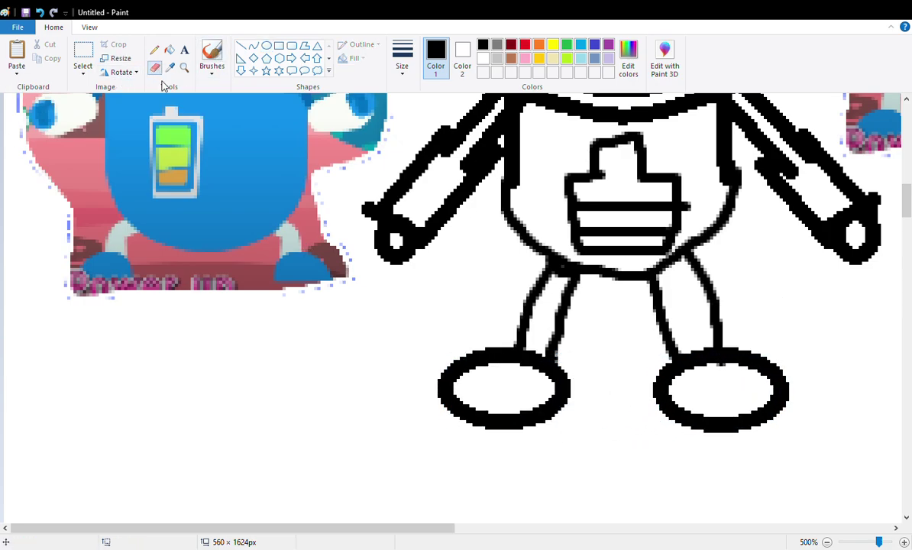
pyautogui.moveTo(436, 407)
pyautogui.mouseDown()
pyautogui.moveTo(865, 410)
pyautogui.moveTo(785, 430)
pyautogui.moveTo(412, 439)
pyautogui.moveTo(545, 427)
pyautogui.moveTo(428, 436)
pyautogui.mouseUp()
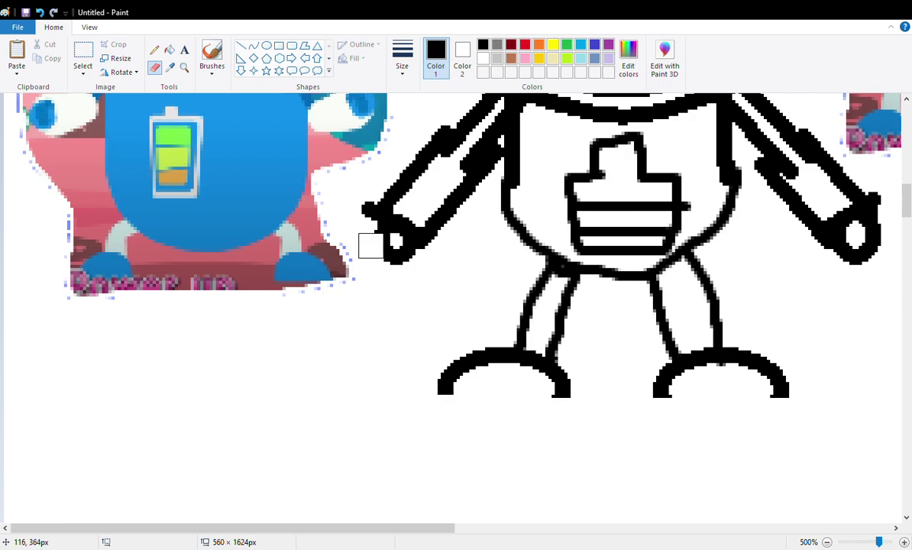
pyautogui.click(242, 47)
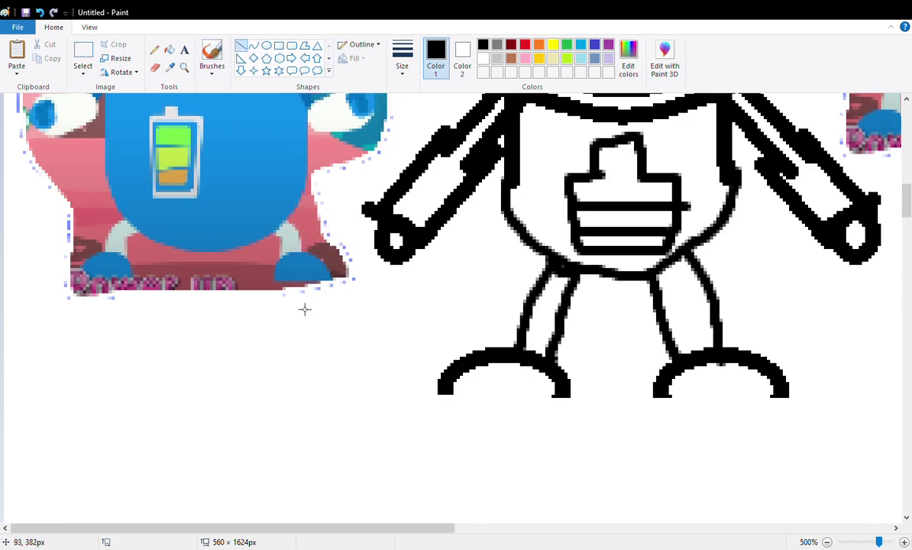
pyautogui.moveTo(437, 402); pyautogui.dragTo(575, 401)
pyautogui.moveTo(652, 401); pyautogui.dragTo(784, 406)
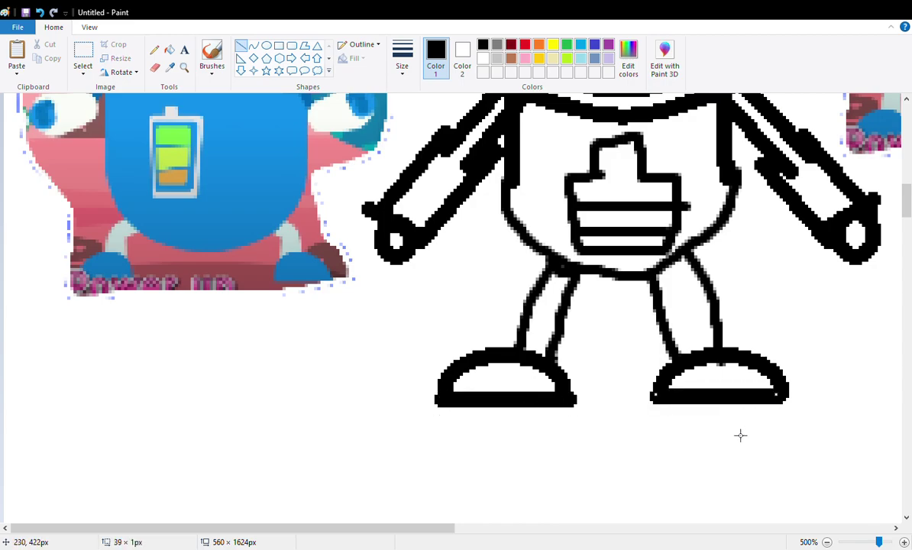
# Step: Pick the pale white-cyan of the reference robot's head as the drawing colour
pyautogui.scroll(-2, 653, 463)
pyautogui.scroll(3, 551, 374)
pyautogui.scroll(-4, 277, 218)
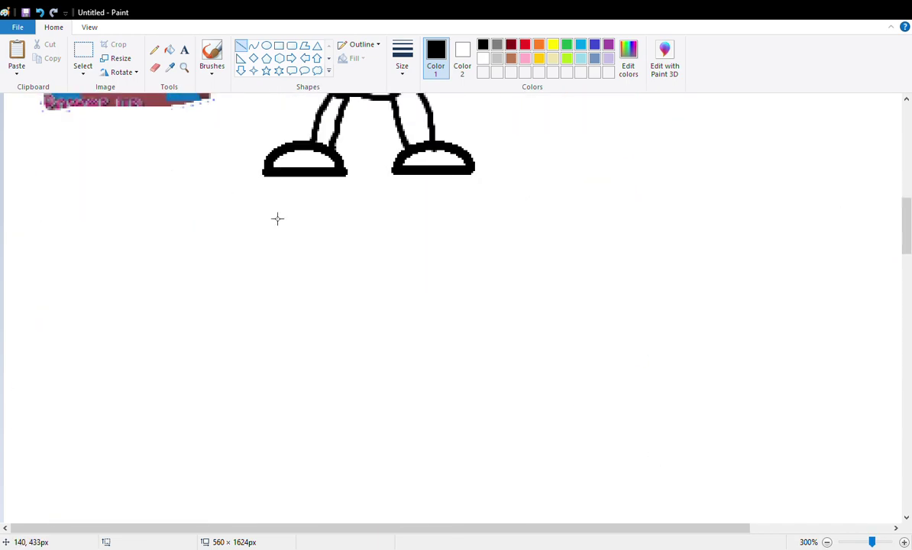
pyautogui.scroll(3, 282, 221)
pyautogui.scroll(3, 255, 251)
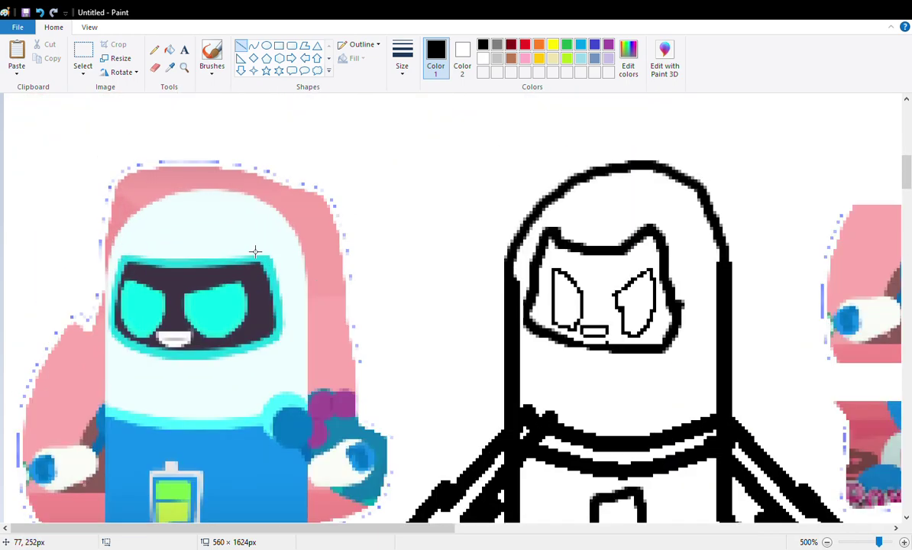
pyautogui.click(169, 66)
pyautogui.click(267, 250)
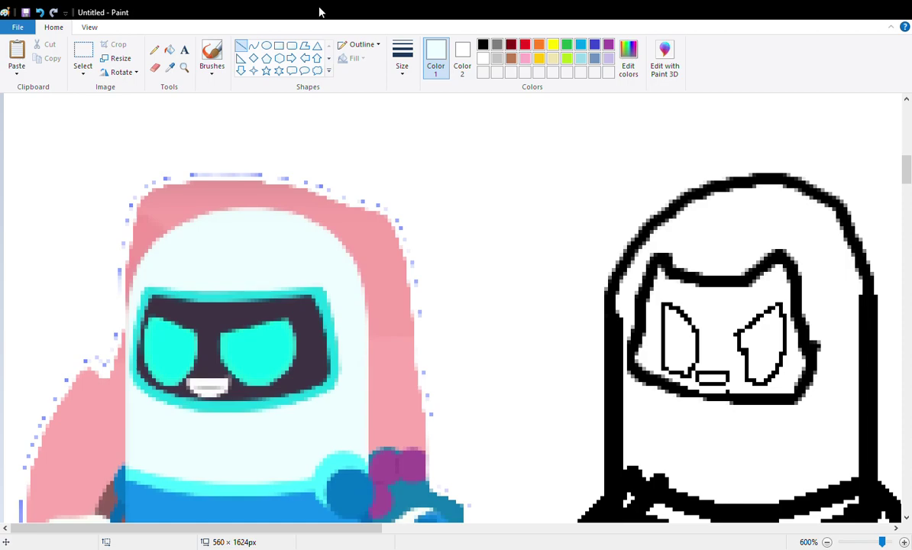
# Step: Select the complete robot outline with a free-form selection and move it down into the empty canvas below the reference pieces
pyautogui.scroll(-5, 350, 295)
pyautogui.scroll(-2, 350, 295)
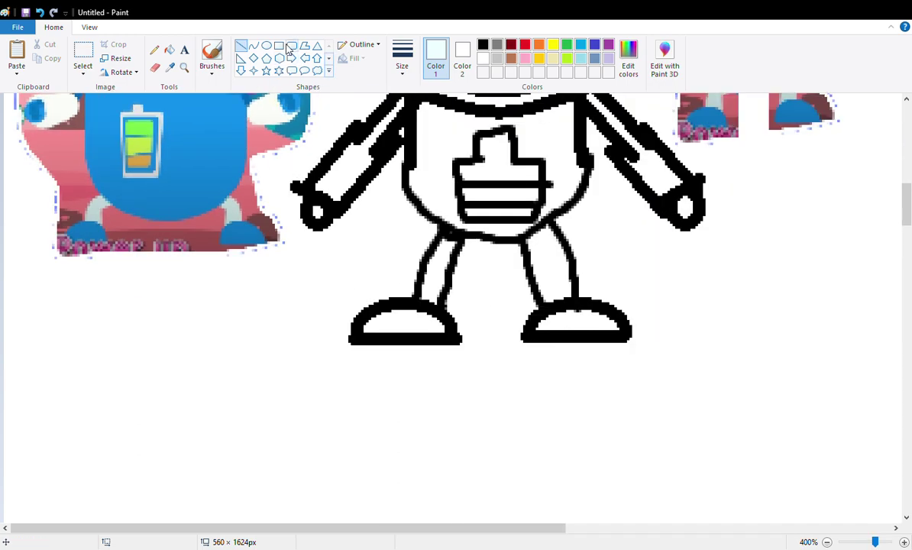
pyautogui.scroll(-2, 332, 283)
pyautogui.scroll(5, 281, 224)
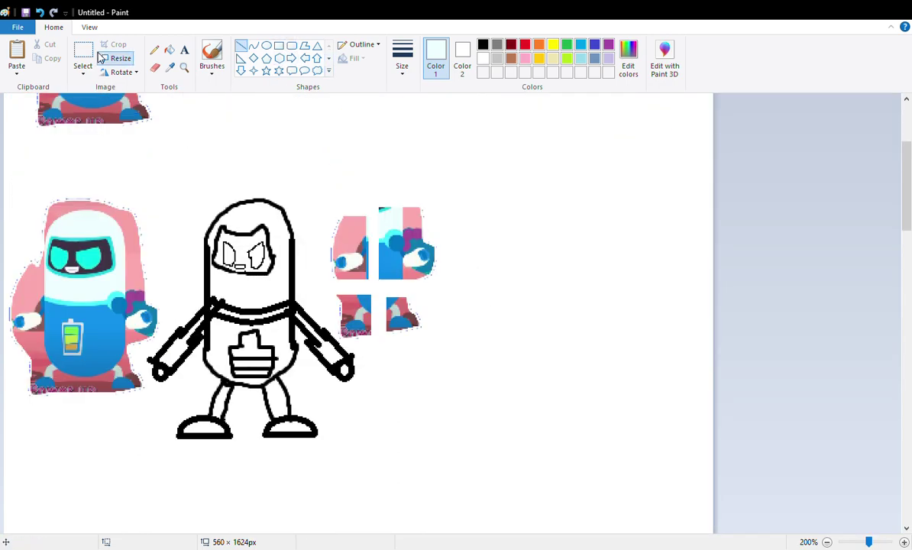
pyautogui.click(83, 55)
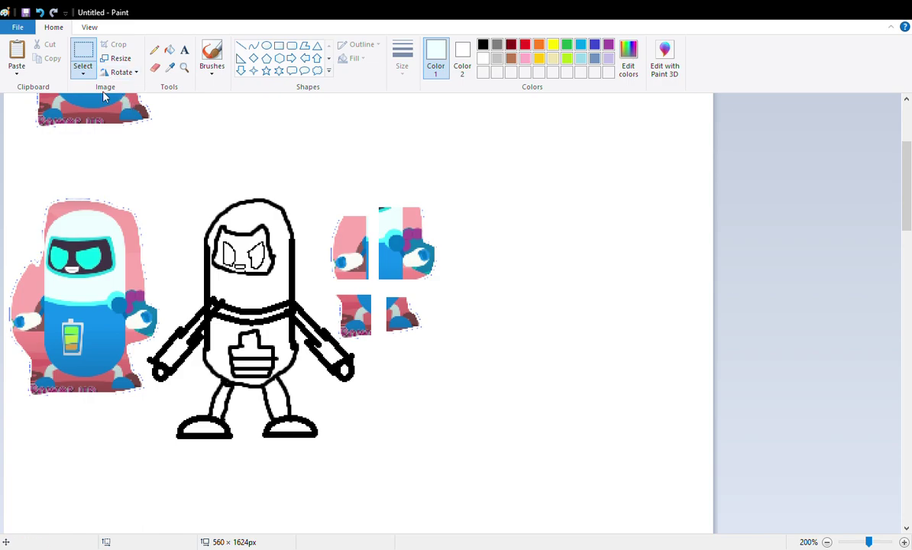
pyautogui.moveTo(174, 200)
pyautogui.mouseDown()
pyautogui.moveTo(297, 184)
pyautogui.moveTo(331, 323)
pyautogui.moveTo(358, 348)
pyautogui.moveTo(374, 386)
pyautogui.moveTo(346, 467)
pyautogui.moveTo(224, 490)
pyautogui.moveTo(150, 473)
pyautogui.moveTo(144, 361)
pyautogui.moveTo(173, 337)
pyautogui.moveTo(189, 248)
pyautogui.moveTo(179, 189)
pyautogui.mouseUp()
pyautogui.moveTo(227, 261); pyautogui.dragTo(232, 412)
pyautogui.scroll(-3, 419, 198)
pyautogui.click(410, 260)
pyautogui.scroll(1, 324, 304)
pyautogui.moveTo(317, 142)
pyautogui.mouseDown()
pyautogui.moveTo(270, 239)
pyautogui.moveTo(131, 407)
pyautogui.moveTo(668, 517)
pyautogui.moveTo(605, 355)
pyautogui.moveTo(387, 146)
pyautogui.moveTo(387, 447)
pyautogui.moveTo(419, 307)
pyautogui.moveTo(421, 365)
pyautogui.mouseUp()
pyautogui.click(730, 223)
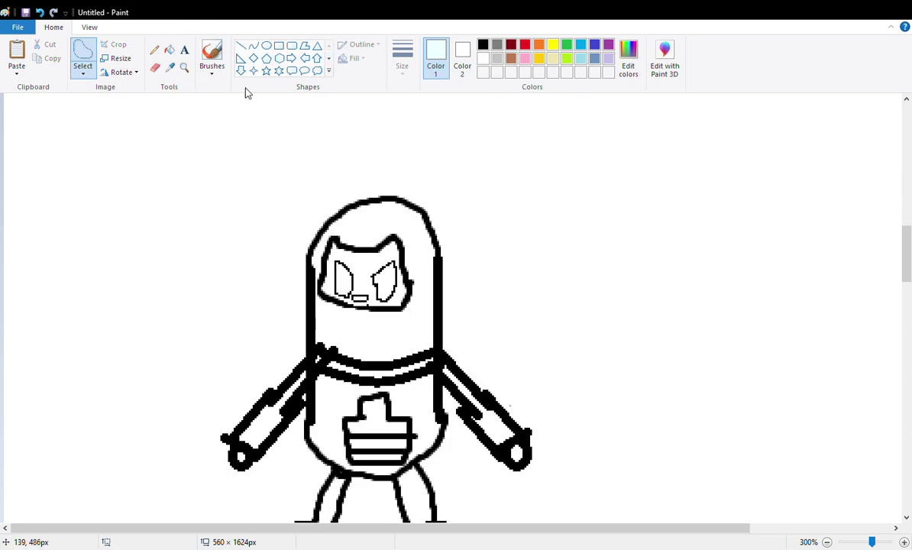
# Step: Sample the pale colour of the reference robot's head and draw a small rectangle in it beside the relocated outline's head
pyautogui.scroll(5, 242, 149)
pyautogui.click(170, 68)
pyautogui.scroll(5, 201, 182)
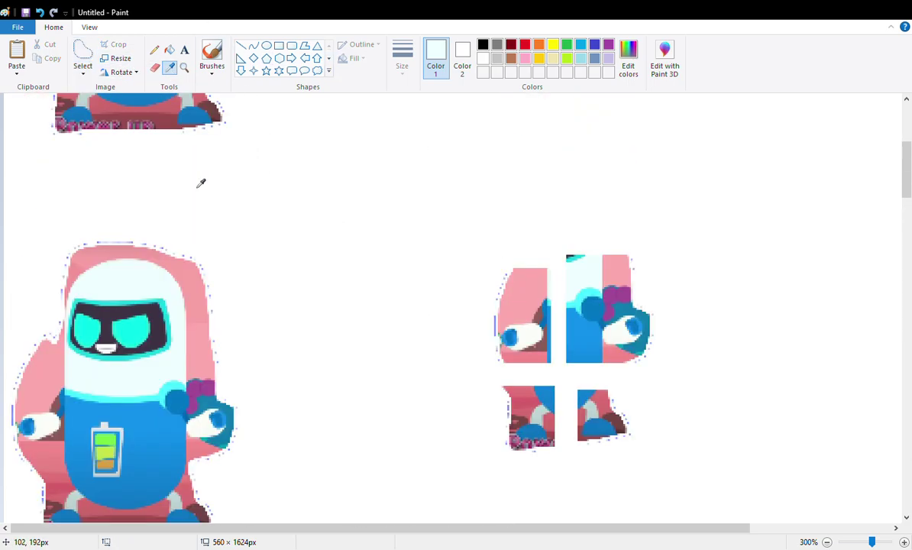
pyautogui.click(146, 292)
pyautogui.scroll(-15, 334, 140)
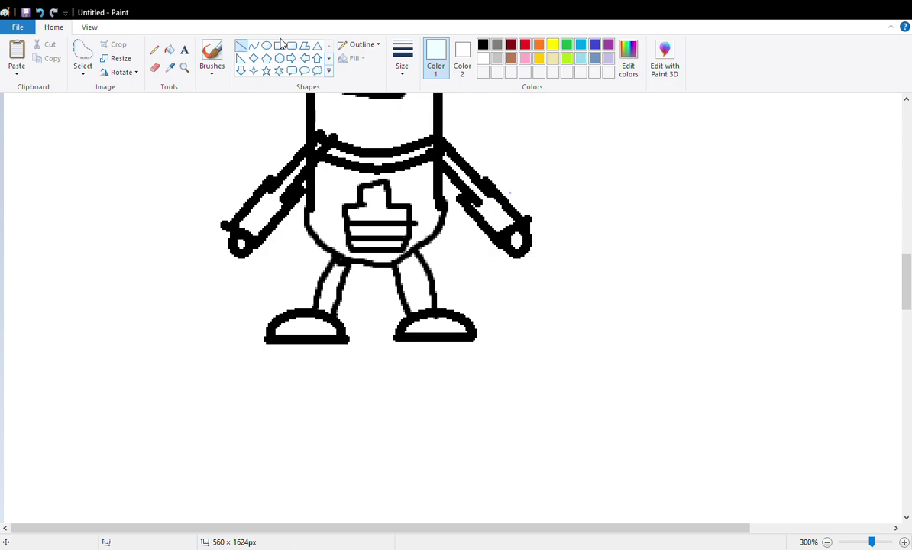
pyautogui.click(279, 45)
pyautogui.scroll(3, 546, 256)
pyautogui.moveTo(522, 173); pyautogui.dragTo(587, 229)
pyautogui.click(509, 143)
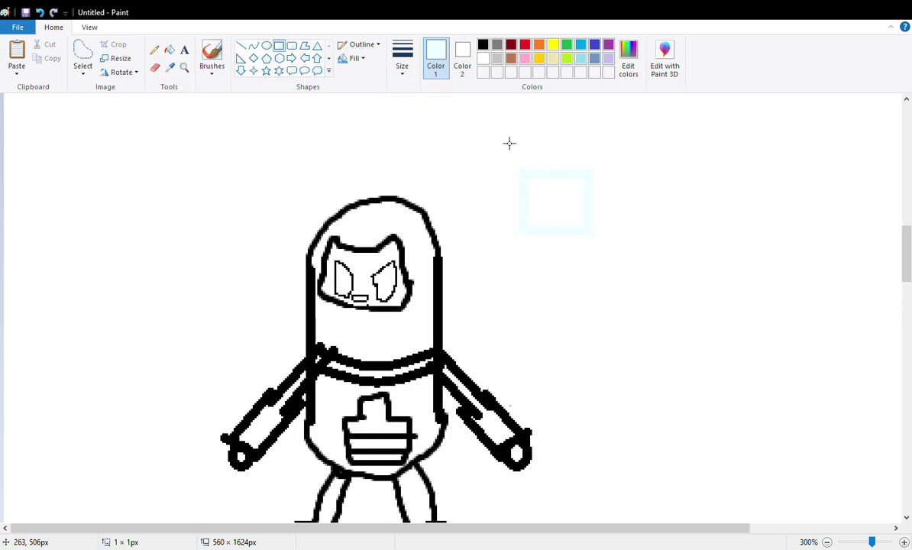
# Step: Fill the pale square beside the outline's head and pick the turquoise of the reference robot's eye
pyautogui.click(169, 49)
pyautogui.scroll(10, 285, 165)
pyautogui.click(170, 67)
pyautogui.click(141, 223)
pyautogui.scroll(-10, 452, 282)
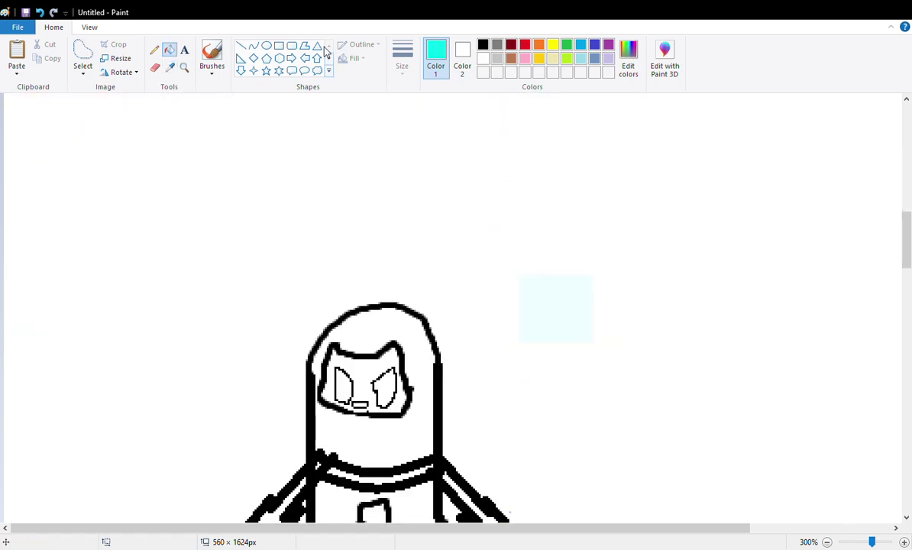
# Step: Draw a square swatch in the picked turquoise directly beside the pale one and fill it solid
pyautogui.click(278, 45)
pyautogui.scroll(-3, 609, 325)
pyautogui.moveTo(601, 181); pyautogui.dragTo(660, 238)
pyautogui.scroll(3, 236, 216)
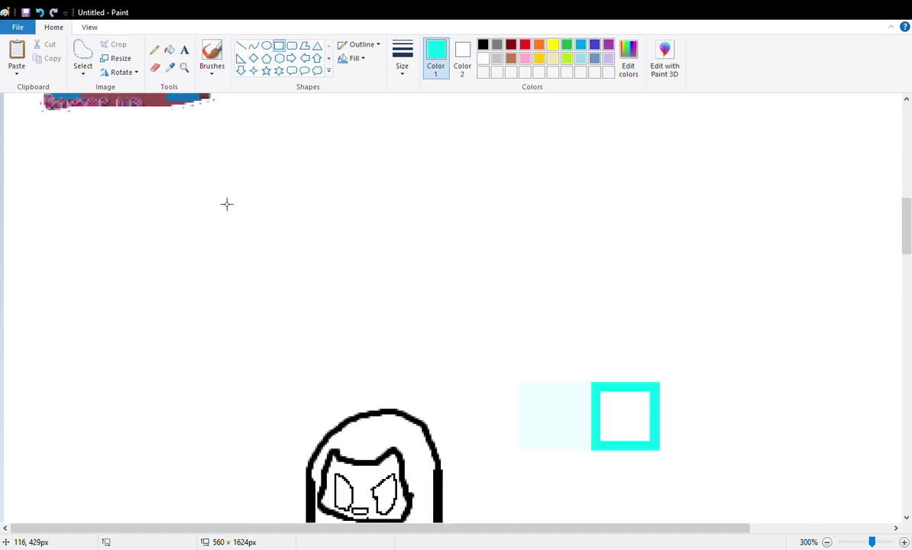
pyautogui.click(169, 50)
pyautogui.click(615, 414)
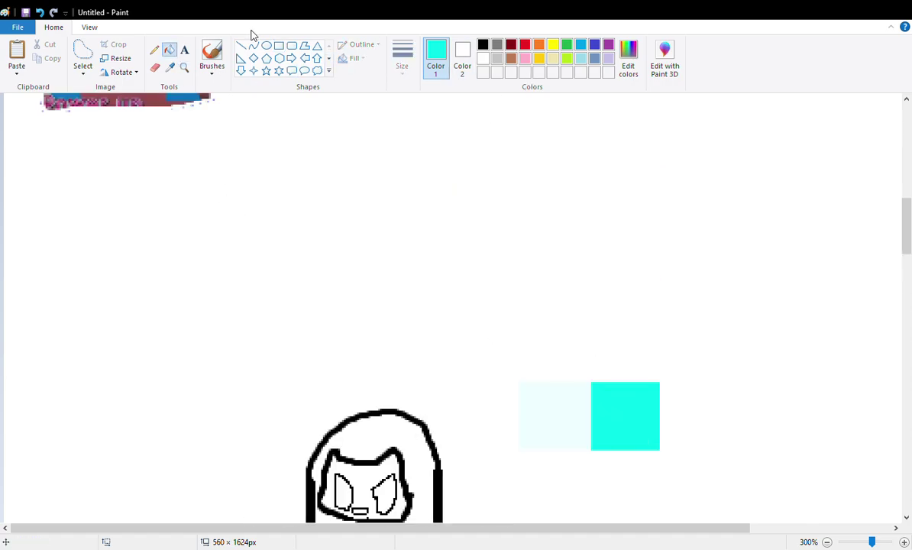
# Step: Pick the bright green of the top bar in the reference robot's battery
pyautogui.click(279, 45)
pyautogui.scroll(5, 245, 130)
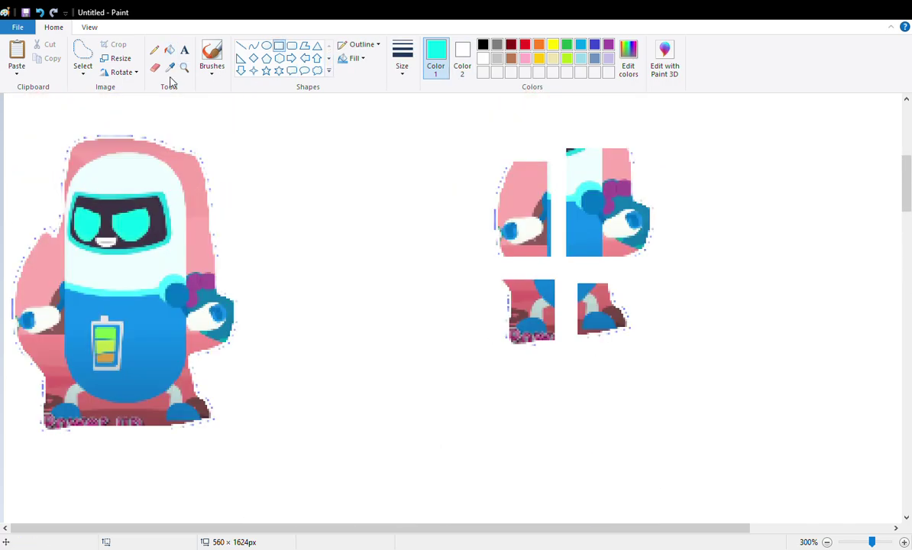
pyautogui.click(169, 67)
pyautogui.scroll(-1, 145, 279)
pyautogui.scroll(1, 148, 278)
pyautogui.click(110, 343)
pyautogui.scroll(-4, 696, 361)
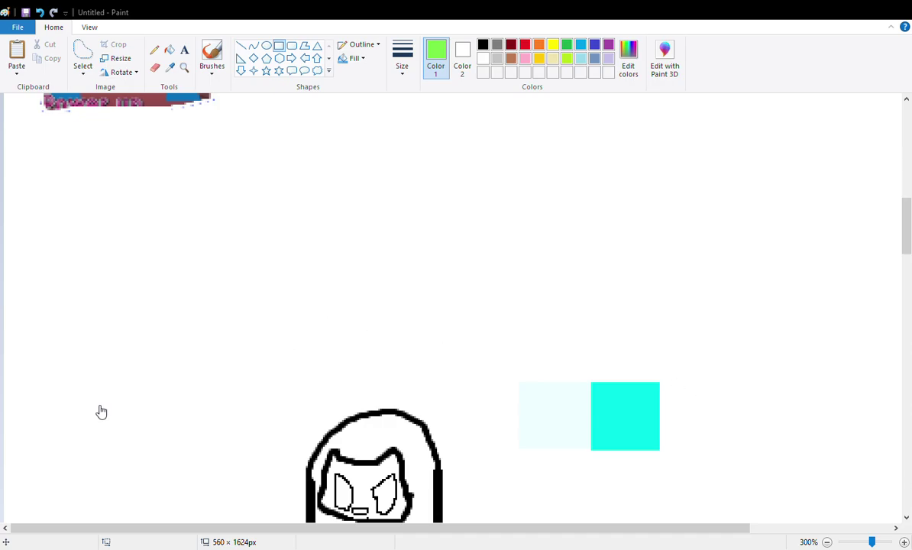
# Step: Examine the reference robot's head, body and the separate visor piece up close
pyautogui.scroll(-1, 411, 277)
pyautogui.scroll(4, 398, 318)
pyautogui.scroll(3, 253, 313)
pyautogui.scroll(-3, 362, 204)
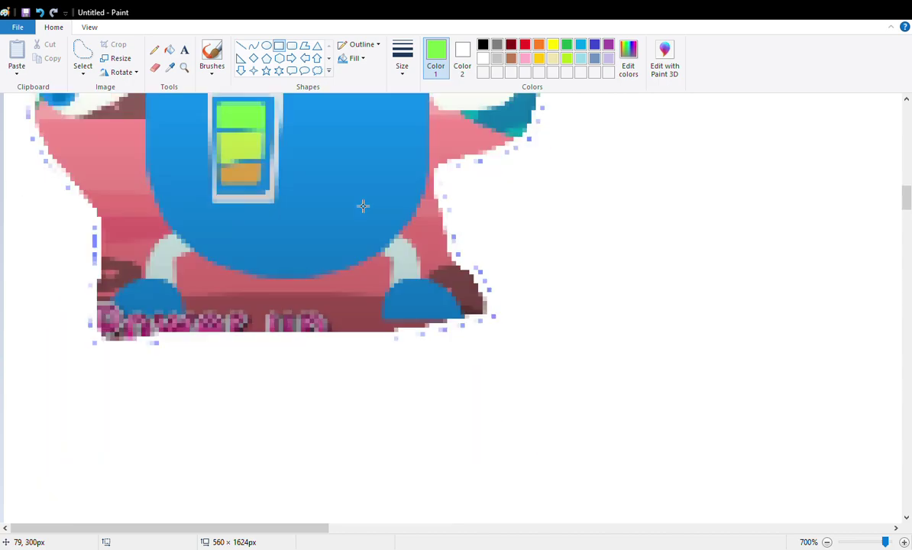
pyautogui.scroll(-1, 308, 265)
pyautogui.scroll(3, 244, 312)
pyautogui.scroll(-1, 244, 312)
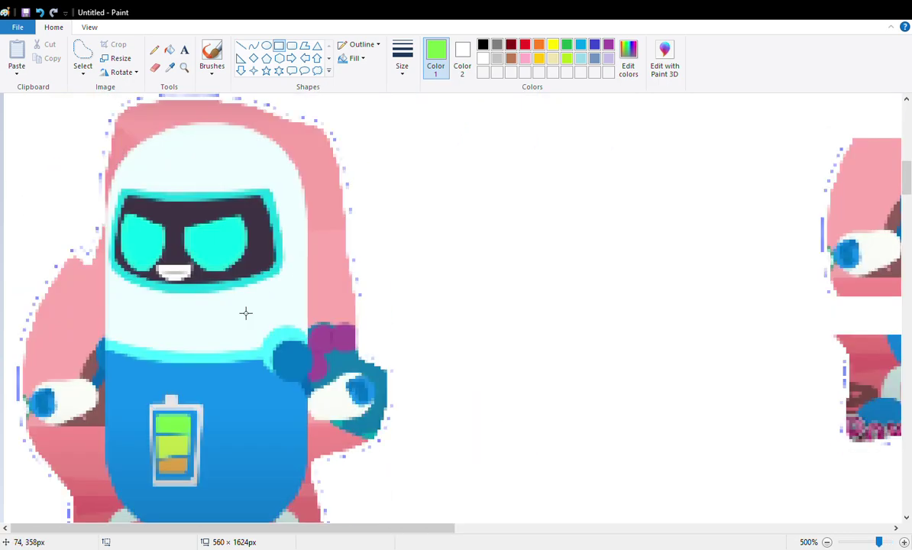
pyautogui.scroll(3, 244, 314)
pyautogui.scroll(10, 338, 287)
pyautogui.scroll(2, 337, 287)
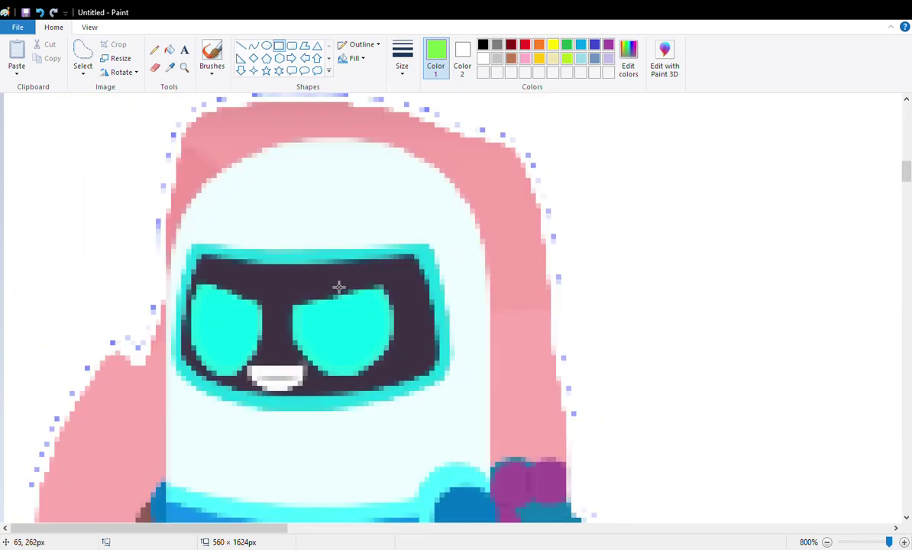
pyautogui.scroll(-6, 344, 301)
pyautogui.scroll(3, 344, 300)
pyautogui.scroll(4, 344, 299)
pyautogui.moveTo(270, 535); pyautogui.dragTo(556, 542)
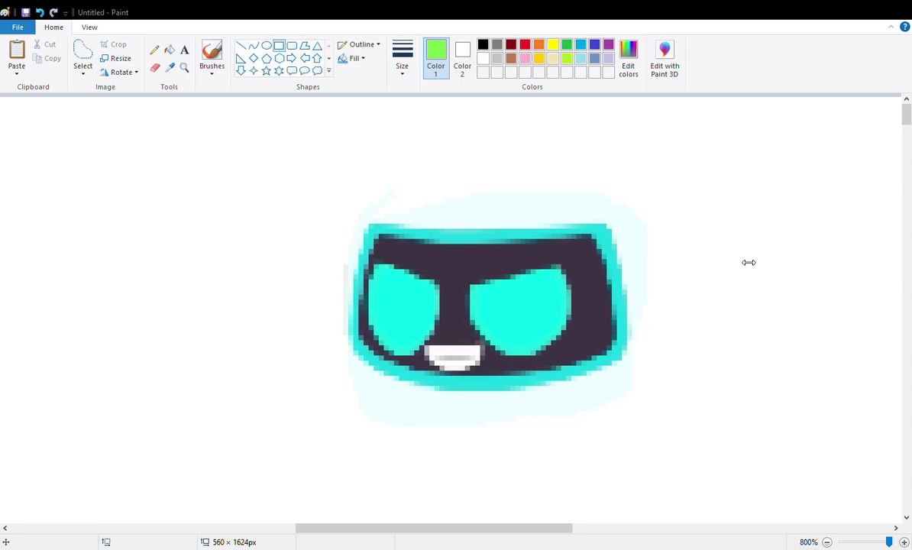
# Step: Sample the blue around the separate battery piece and fill the outlined robot's torso with it
pyautogui.scroll(-5, 714, 282)
pyautogui.keyDown('ctrl'); pyautogui.scroll(-2, 707, 285); pyautogui.keyUp('ctrl')
pyautogui.keyDown('ctrl'); pyautogui.scroll(1, 704, 286); pyautogui.keyUp('ctrl')
pyautogui.scroll(5, 562, 253)
pyautogui.click(171, 67)
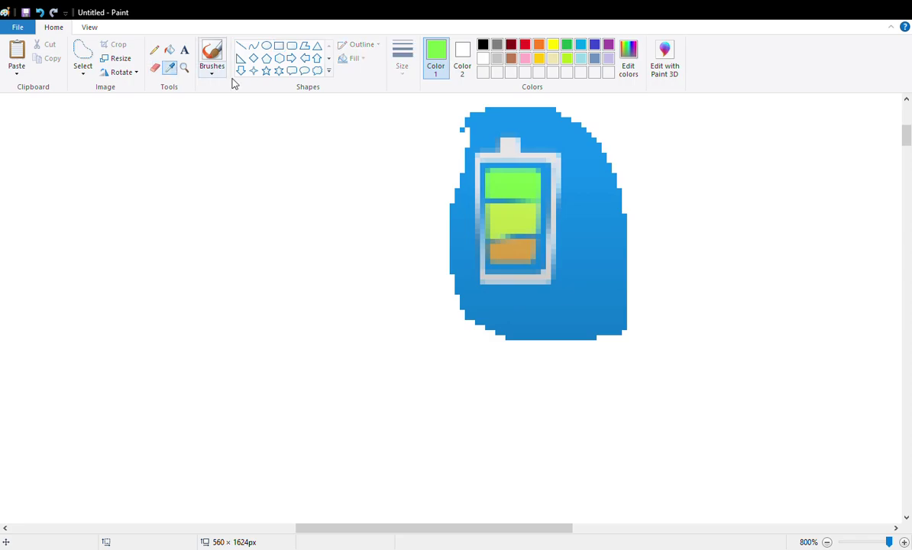
pyautogui.click(600, 210)
pyautogui.keyDown('ctrl'); pyautogui.scroll(-3, 554, 233); pyautogui.keyUp('ctrl')
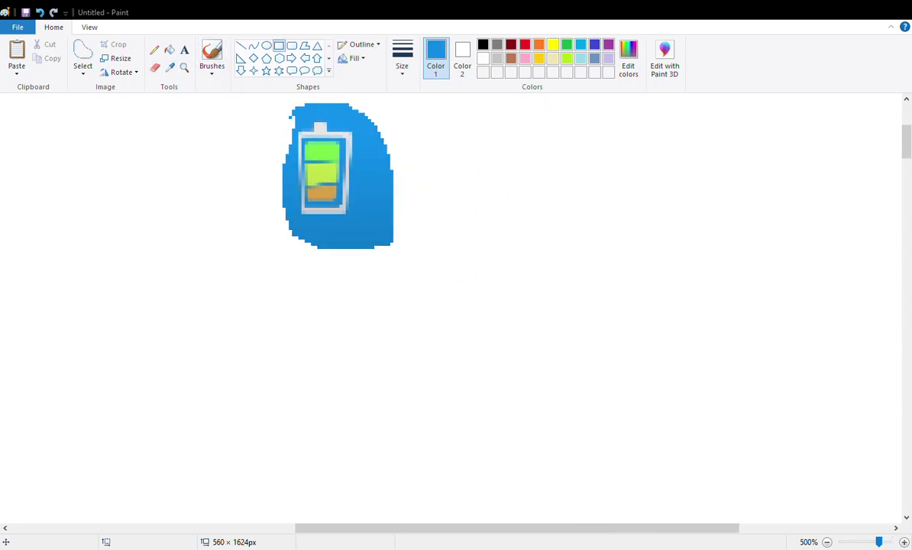
pyautogui.scroll(-10, 458, 331)
pyautogui.click(167, 53)
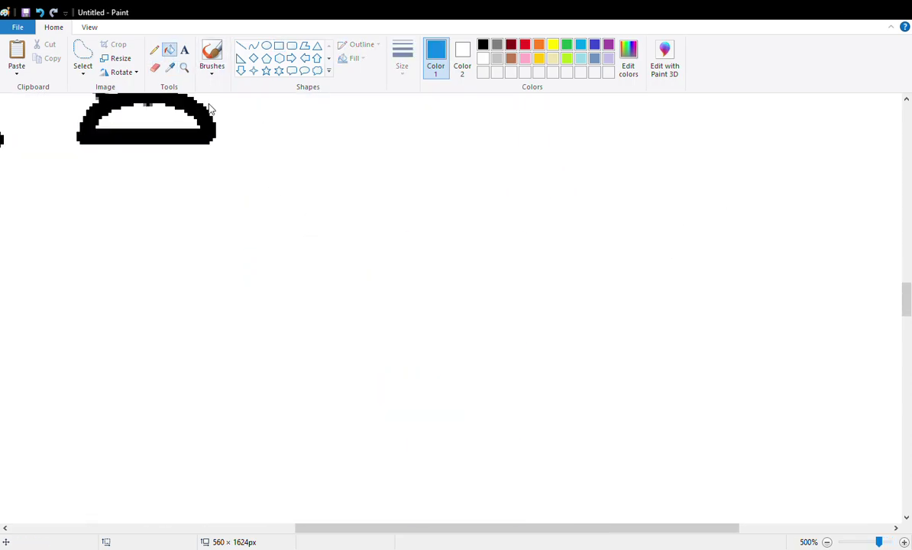
pyautogui.keyDown('ctrl'); pyautogui.scroll(-4, 198, 260); pyautogui.keyUp('ctrl')
pyautogui.keyDown('ctrl'); pyautogui.scroll(2, 178, 234); pyautogui.keyUp('ctrl')
pyautogui.click(418, 402)
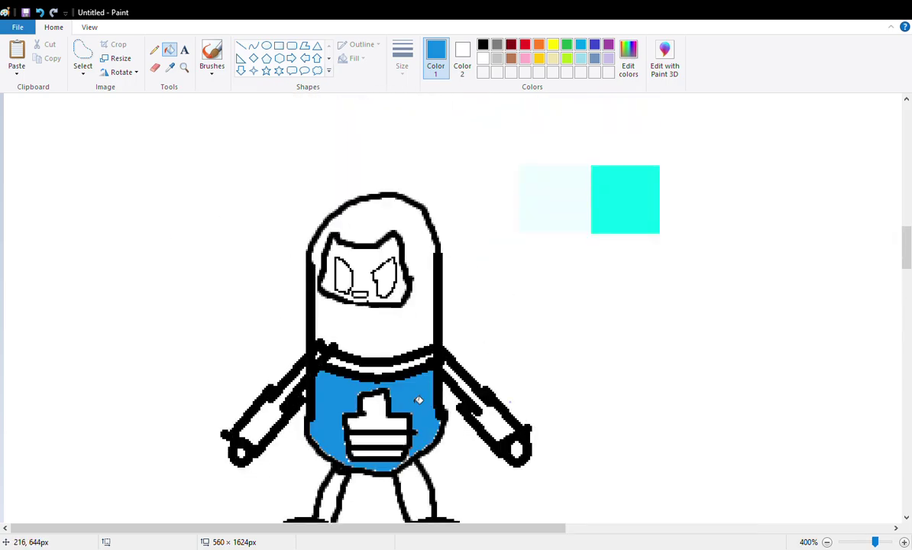
# Step: Fill the narrow collar band above the blue torso with a custom bright cyan
pyautogui.keyDown('ctrl'); pyautogui.scroll(1, 490, 126); pyautogui.keyUp('ctrl')
pyautogui.scroll(-4, 497, 126)
pyautogui.scroll(3, 540, 126)
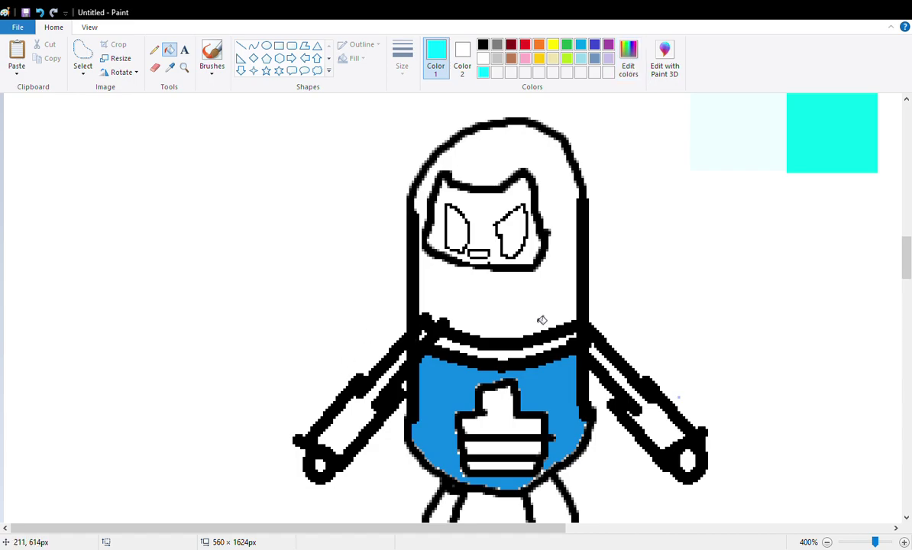
pyautogui.click(551, 355)
pyautogui.hotkey('ctrl', 'z')
pyautogui.click(524, 353)
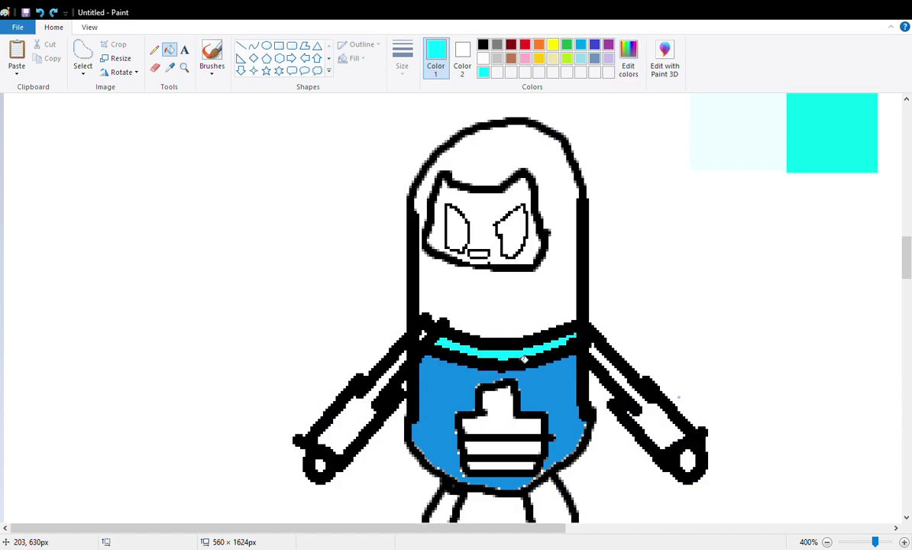
# Step: Recolour the visor's outline bright cyan and fill the face inside it with medium grey
pyautogui.click(535, 181)
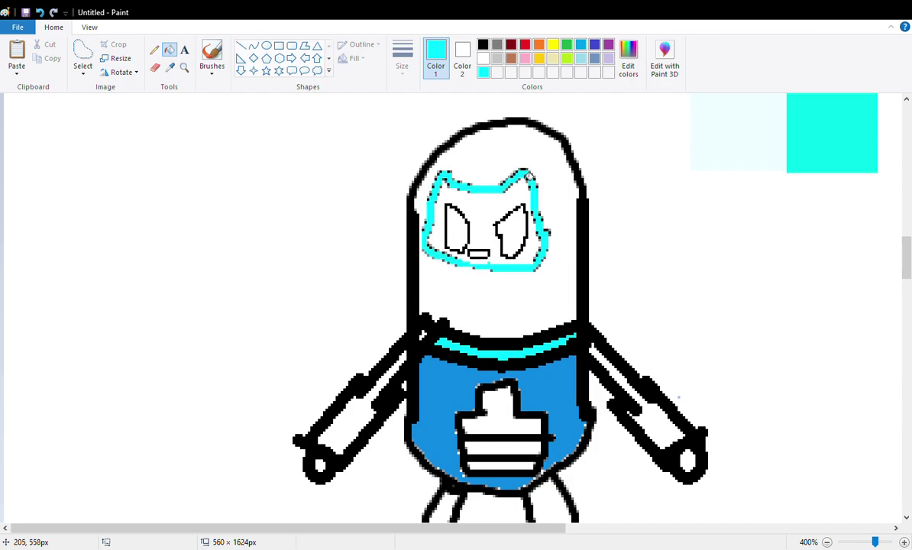
pyautogui.click(496, 44)
pyautogui.click(477, 191)
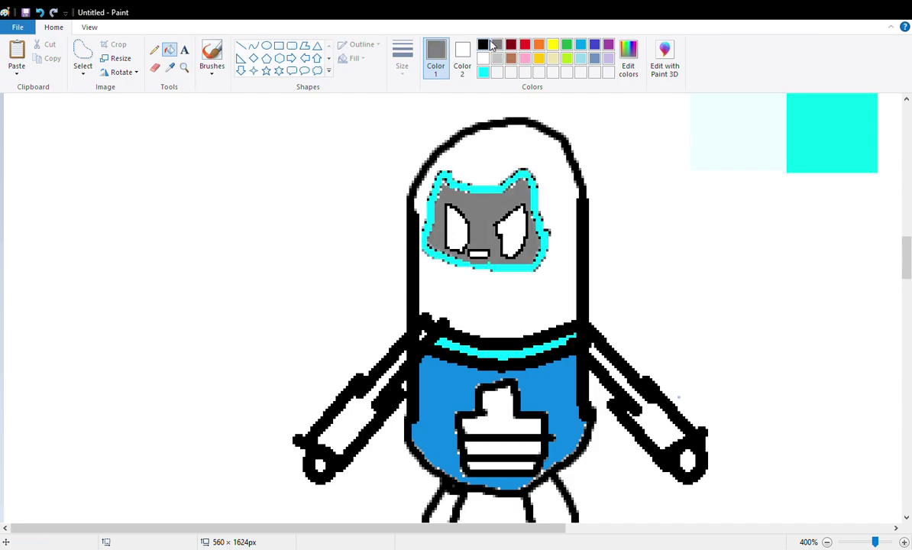
# Step: Draw short black lines at both elbows to close off the upper arms from the forearms
pyautogui.click(483, 44)
pyautogui.scroll(-2, 482, 153)
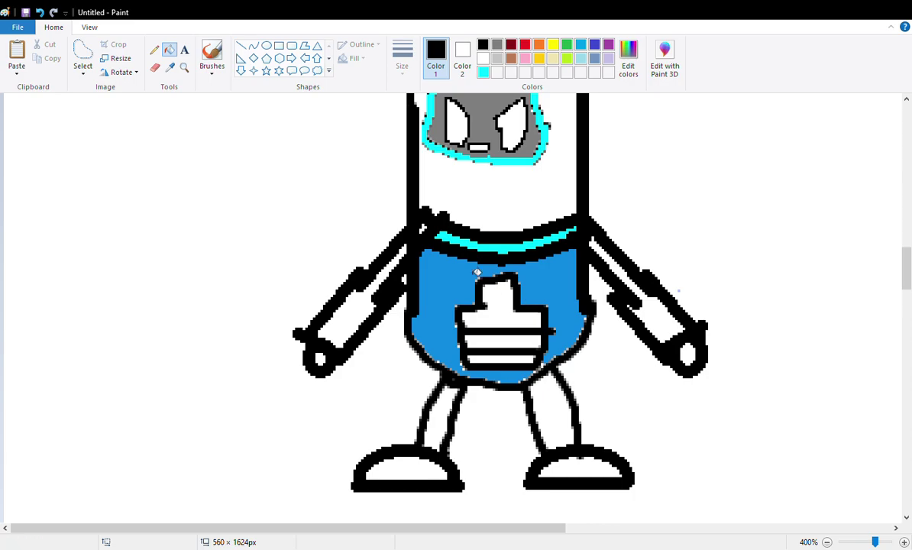
pyautogui.click(240, 45)
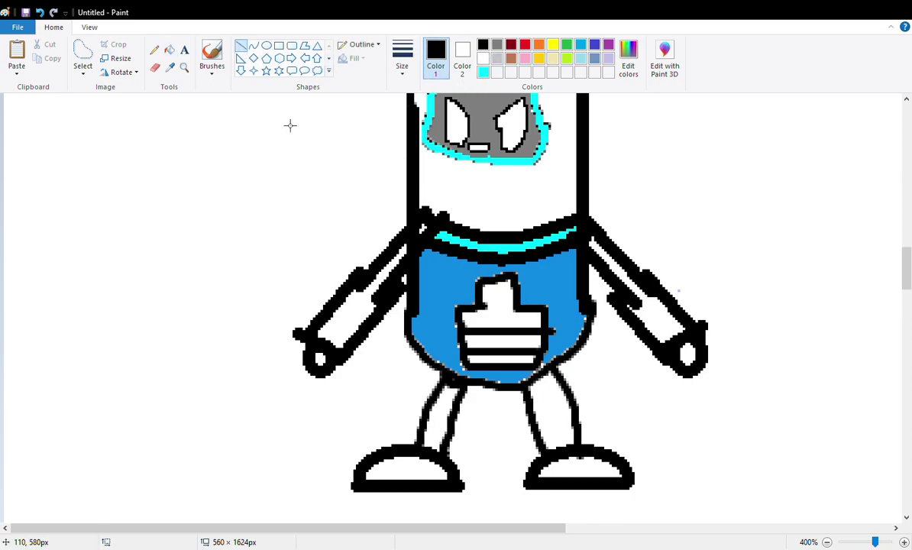
pyautogui.moveTo(604, 294); pyautogui.dragTo(616, 272)
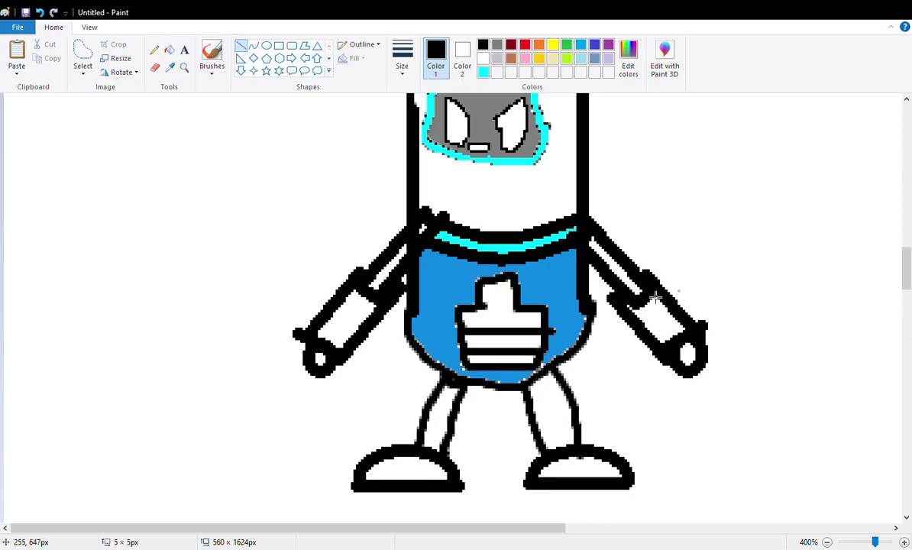
# Step: Fill both upper arms with blue-grey and undo the extra fill at the leg
pyautogui.click(170, 50)
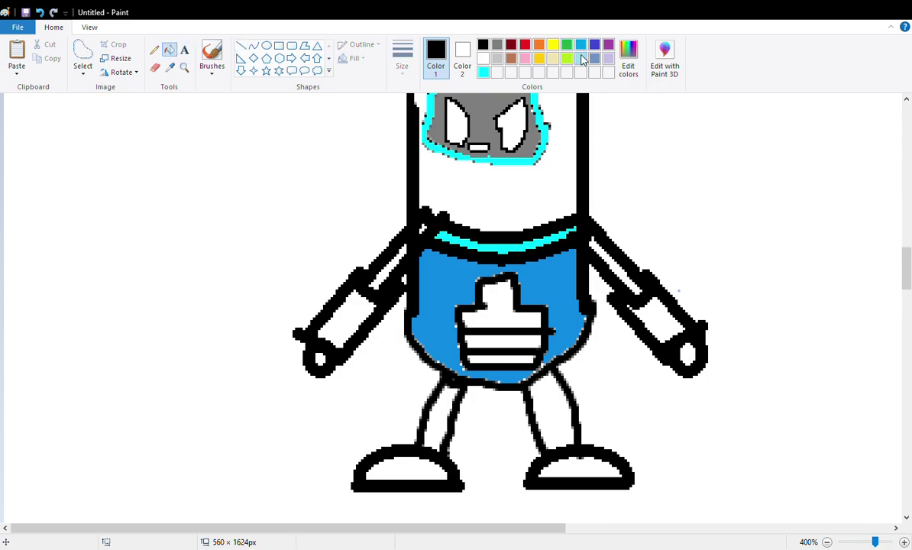
pyautogui.click(615, 268)
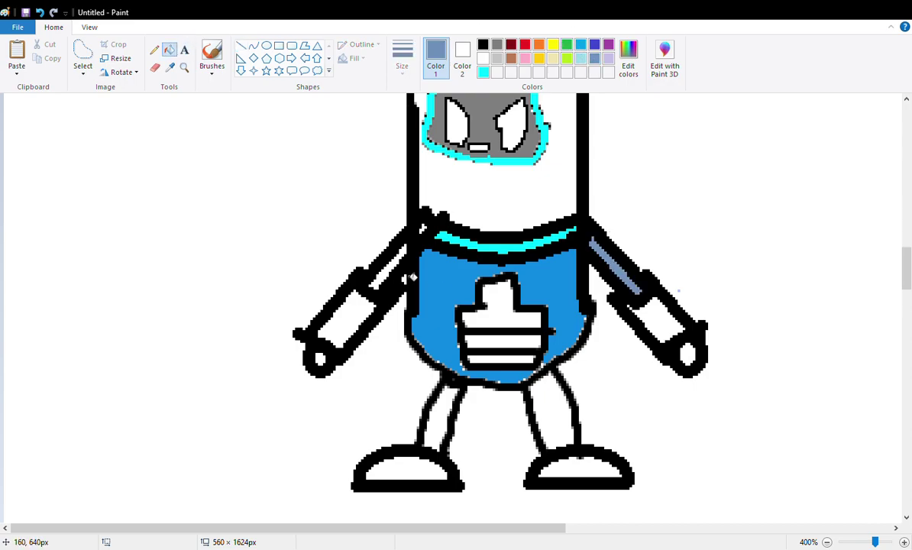
pyautogui.click(394, 273)
pyautogui.click(459, 409)
pyautogui.hotkey('ctrl', 'z')
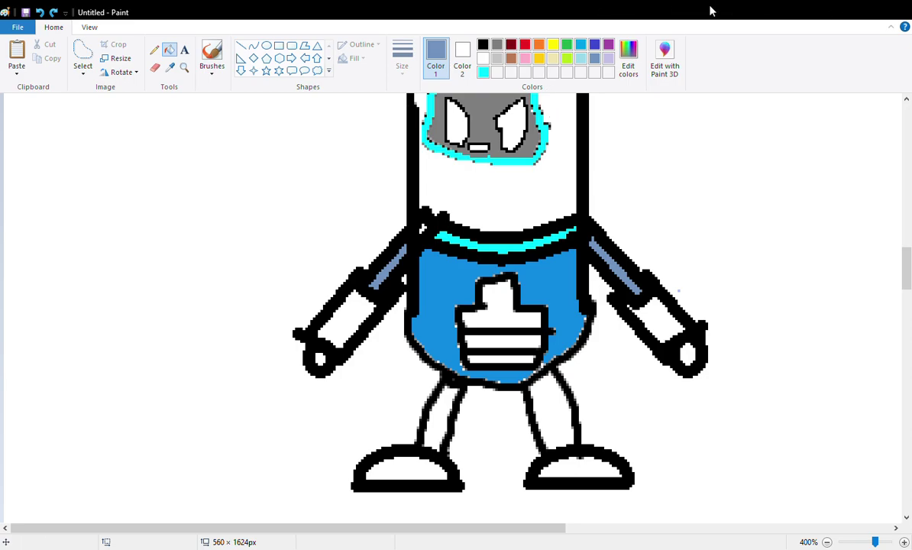
# Step: Fill the small circles at the ends of both arms with the custom bright cyan
pyautogui.click(581, 58)
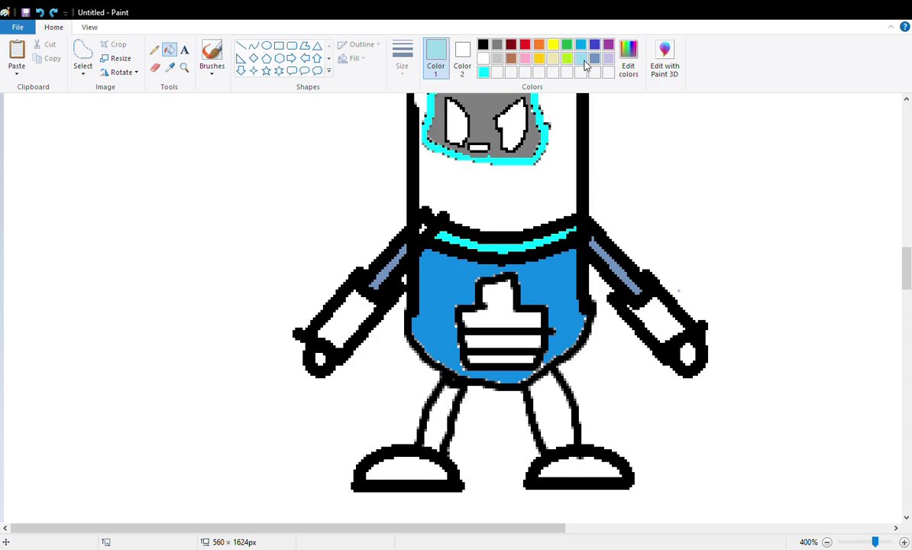
pyautogui.click(483, 72)
pyautogui.click(319, 359)
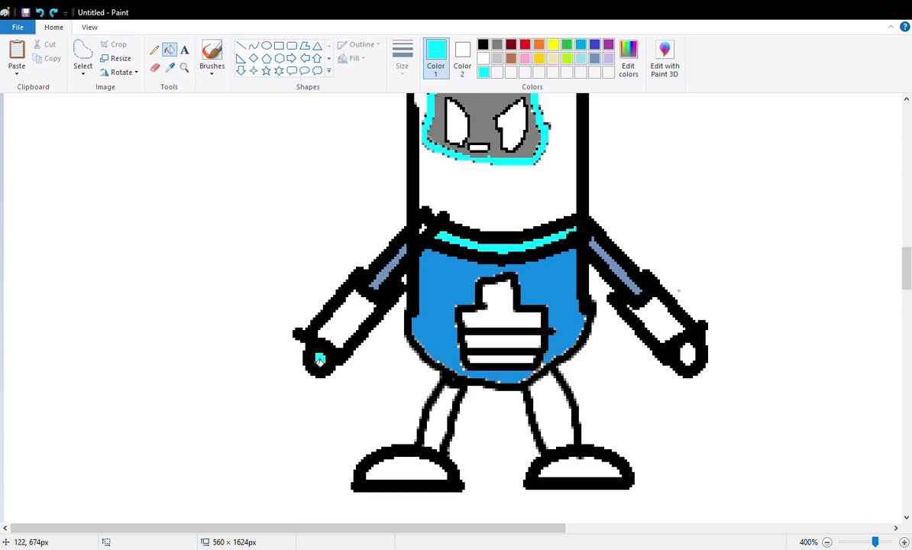
pyautogui.scroll(5, 321, 195)
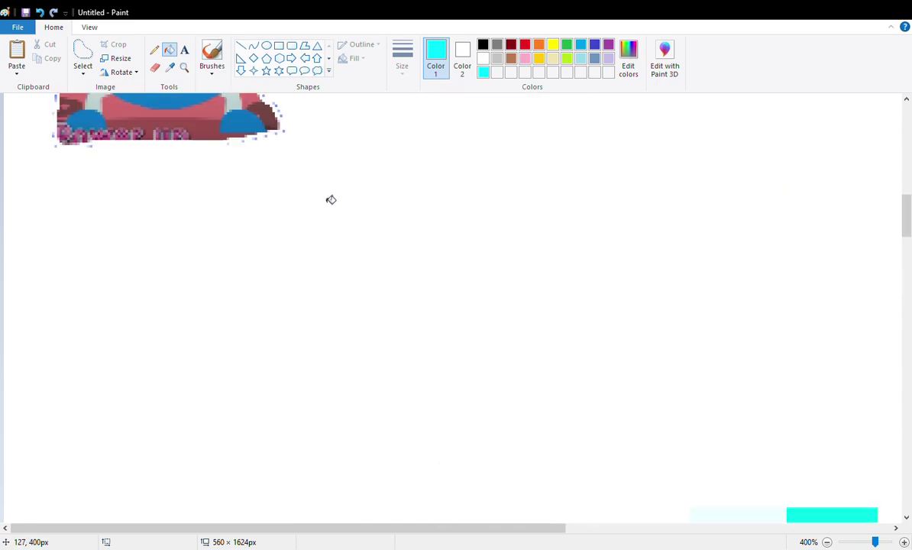
pyautogui.scroll(-8, 321, 190)
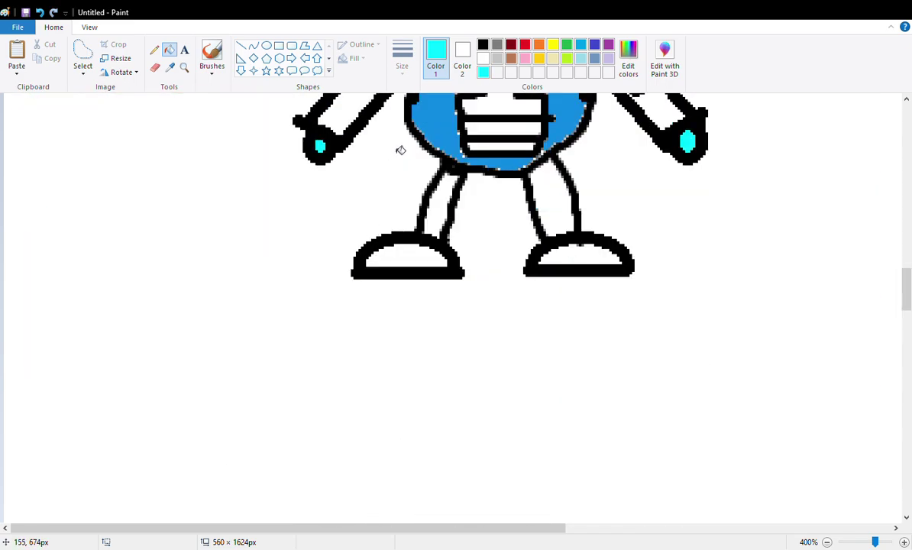
# Step: Sample the blue of the torso and fill both feet with it
pyautogui.scroll(10, 356, 155)
pyautogui.click(169, 67)
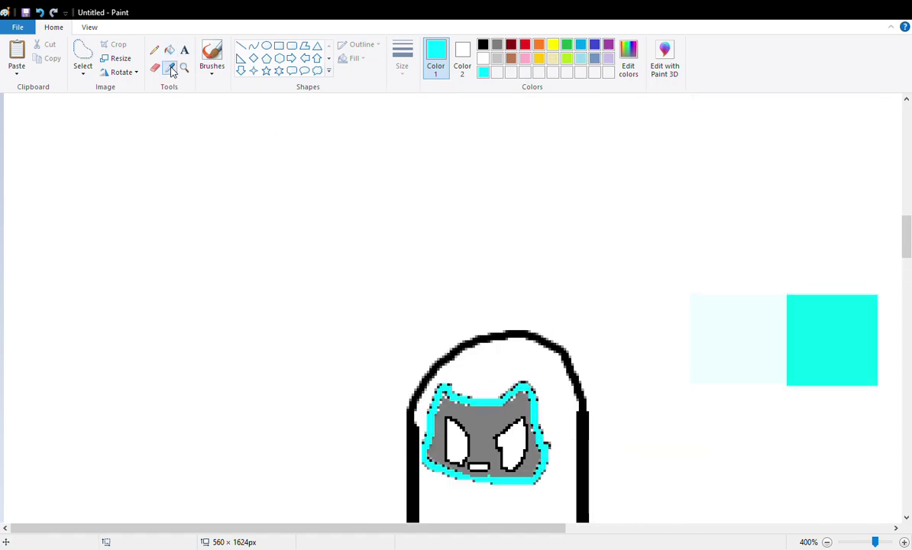
pyautogui.scroll(-9, 395, 350)
pyautogui.click(465, 189)
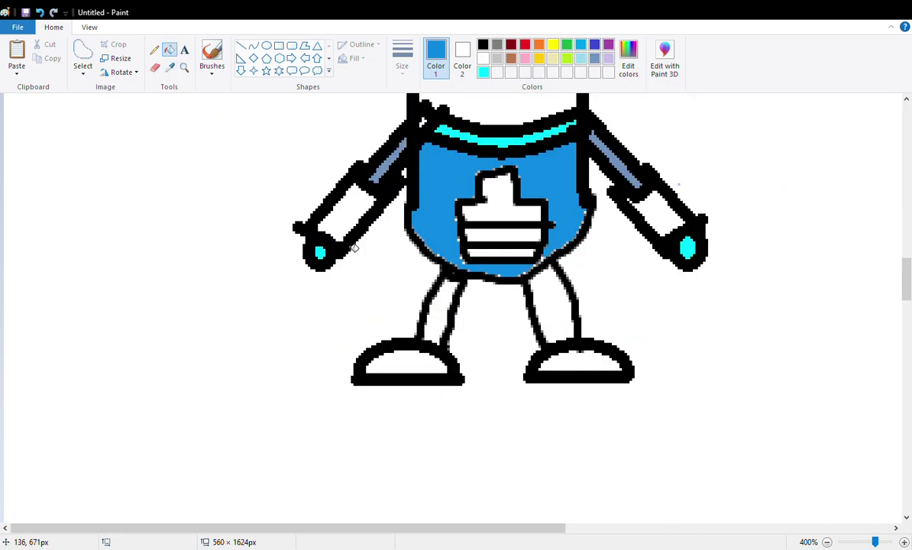
pyautogui.click(426, 367)
pyautogui.scroll(8, 574, 372)
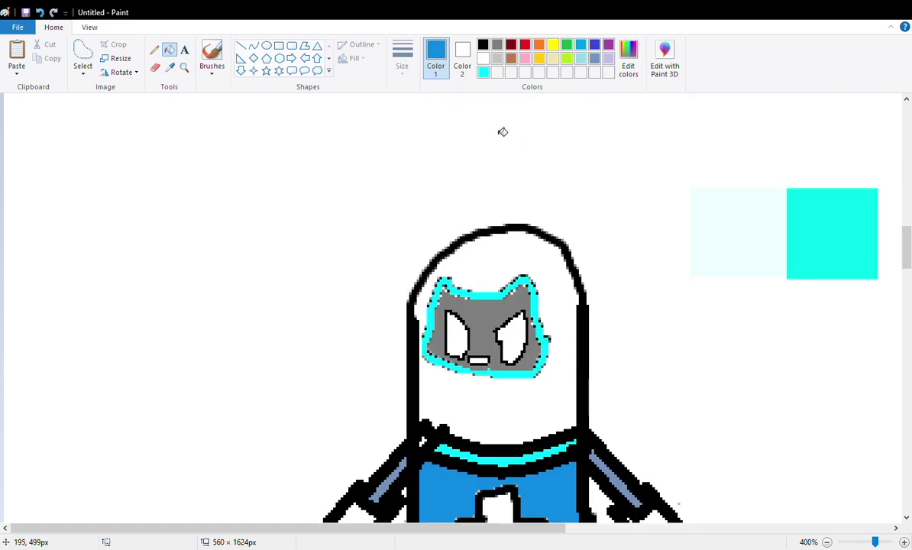
# Step: Fill both eyes with the custom bright cyan
pyautogui.click(483, 72)
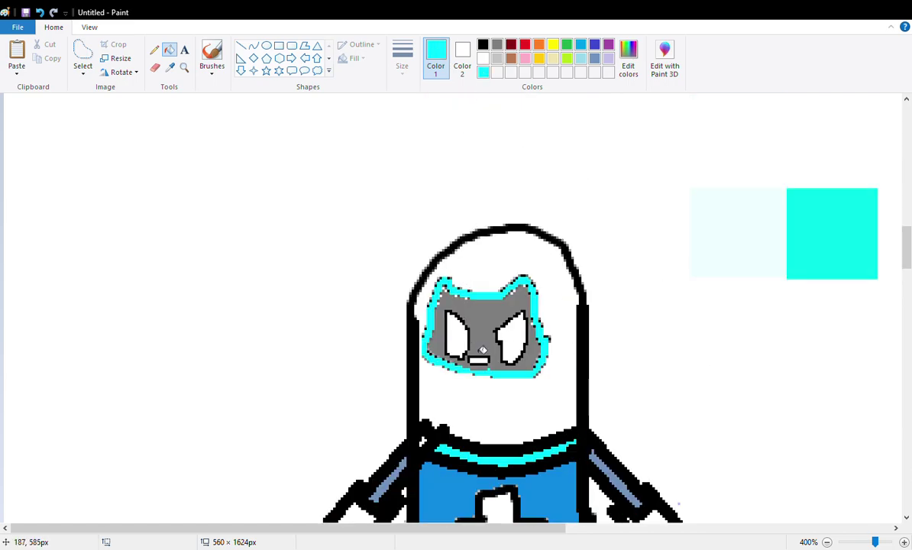
pyautogui.click(457, 334)
pyautogui.click(498, 348)
pyautogui.scroll(-2, 428, 330)
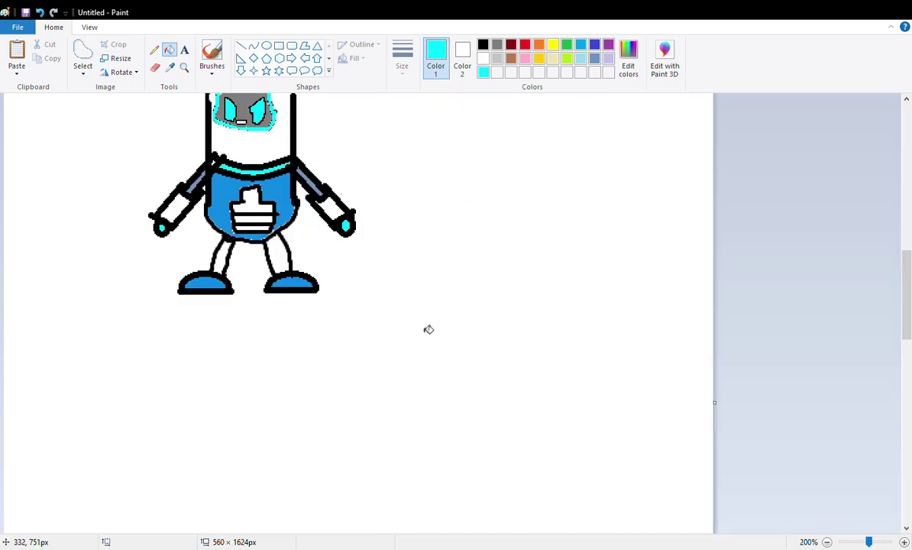
# Step: Review the partly coloured robot and compare it with the reference robot and its separate pieces
pyautogui.scroll(3, 172, 425)
pyautogui.scroll(-6, 173, 425)
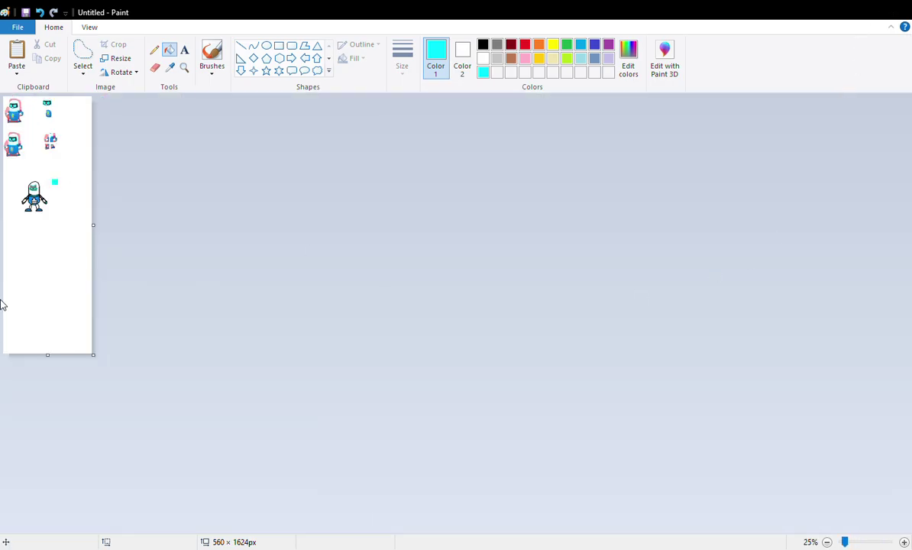
pyautogui.scroll(5, 2, 305)
pyautogui.scroll(-3, 165, 233)
pyautogui.scroll(2, 165, 233)
pyautogui.scroll(-5, 157, 245)
pyautogui.scroll(2, 679, 177)
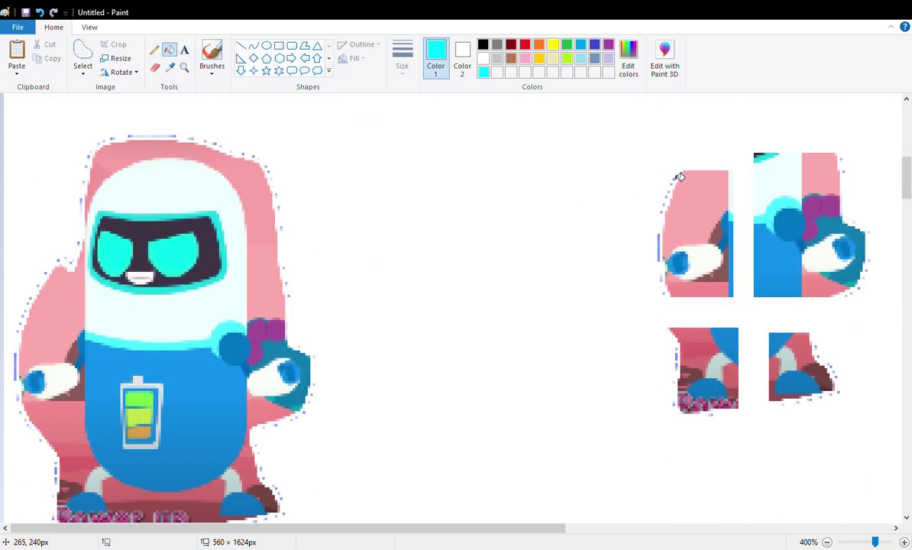
pyautogui.scroll(-8, 728, 171)
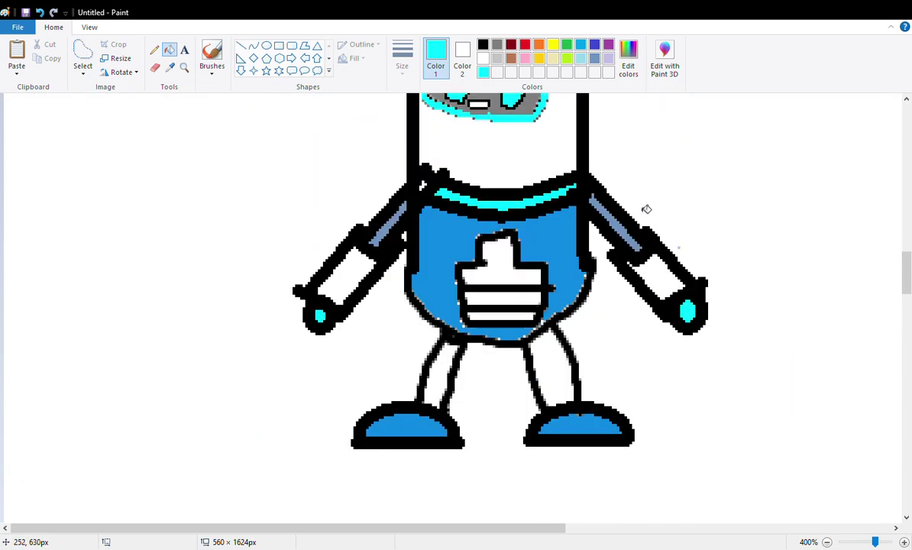
pyautogui.scroll(-4, 239, 168)
pyautogui.scroll(3, 236, 167)
# Step: Select the coloured robot drawing with a rectangular selection of about 248 × 240 px
pyautogui.click(82, 52)
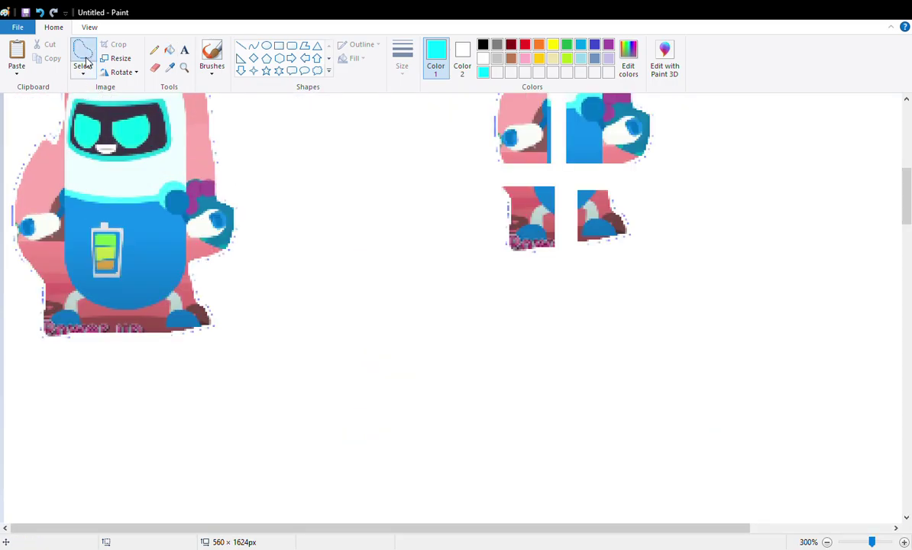
pyautogui.scroll(-3, 146, 220)
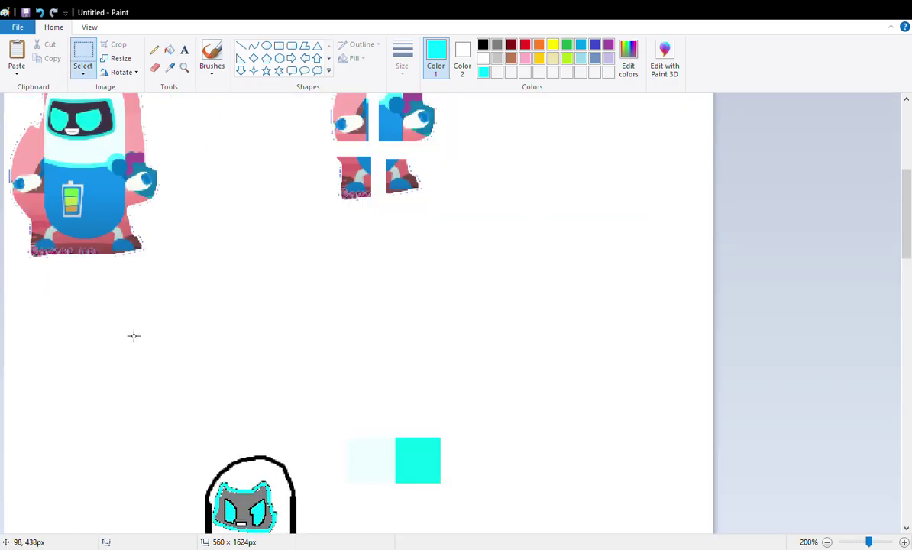
pyautogui.scroll(3, 134, 336)
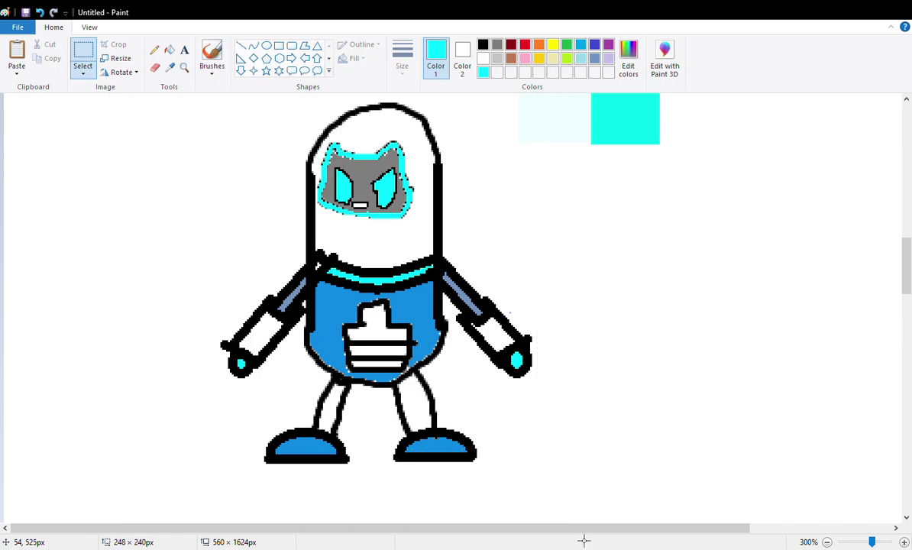